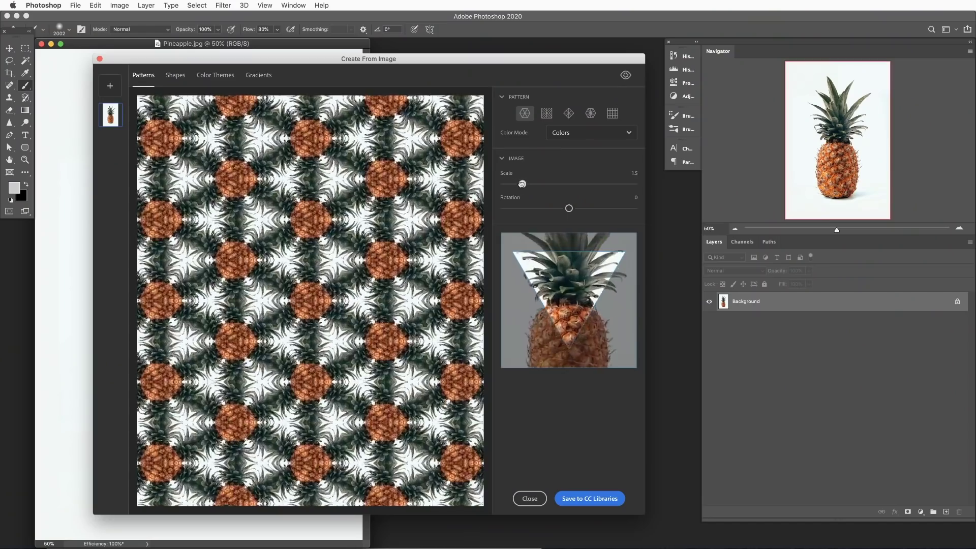
Step: Rotate the kaleidoscope pattern preview, then view the pineapple as black-and-white line-art shape
drag(566, 208, 603, 208)
click(175, 76)
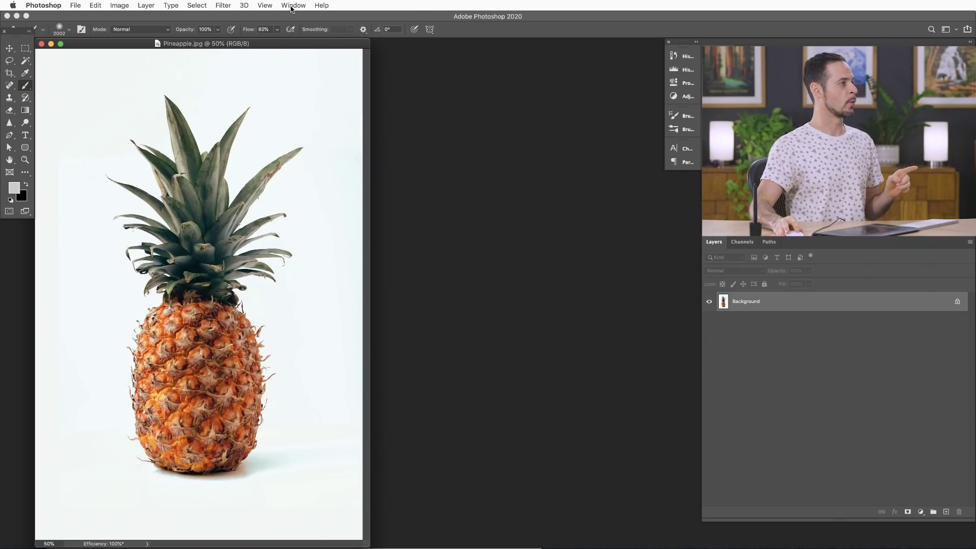
Step: Open the Libraries panel from the Window menu and launch Create From Image from it
click(293, 5)
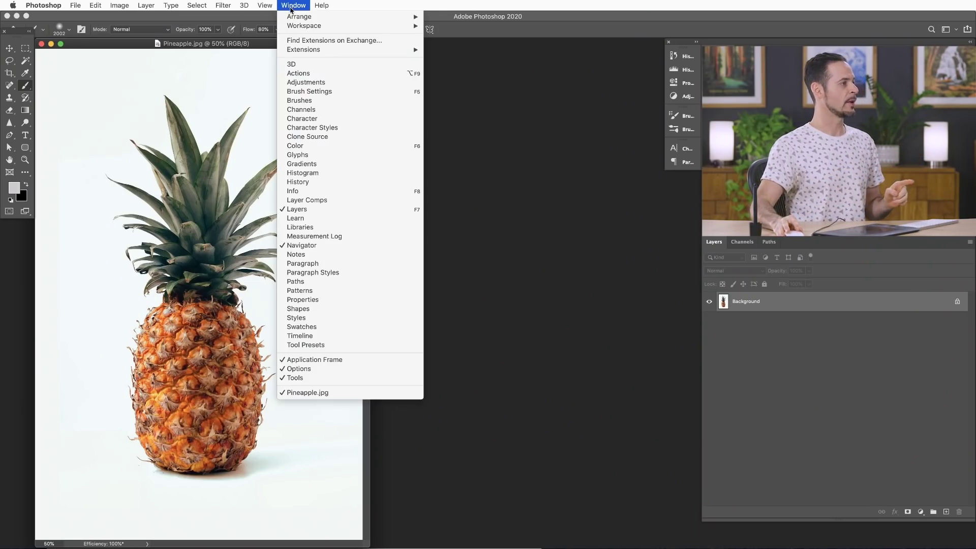
click(321, 228)
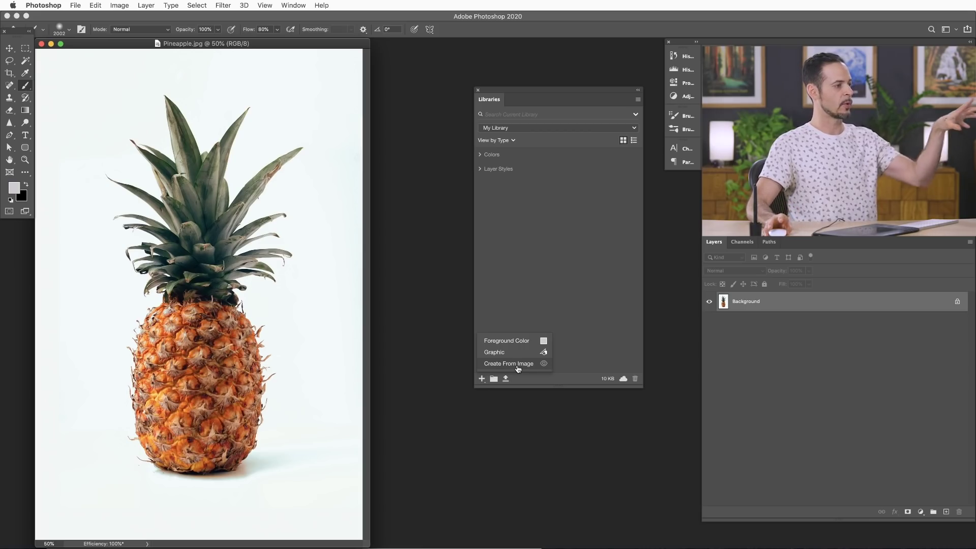
click(518, 364)
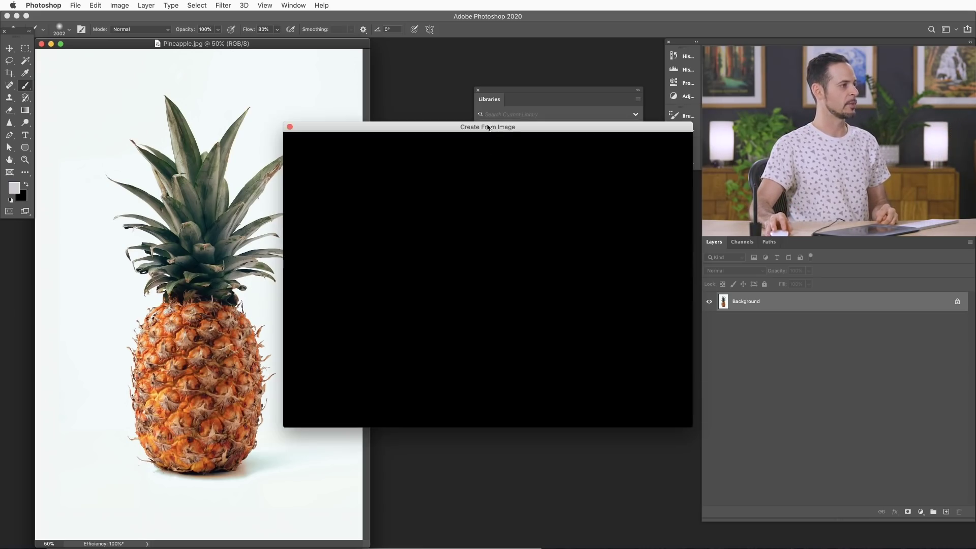
Step: Move and enlarge the Create From Image window, preview Shapes, Color Themes and Gradients, then return to Patterns
drag(489, 127, 298, 58)
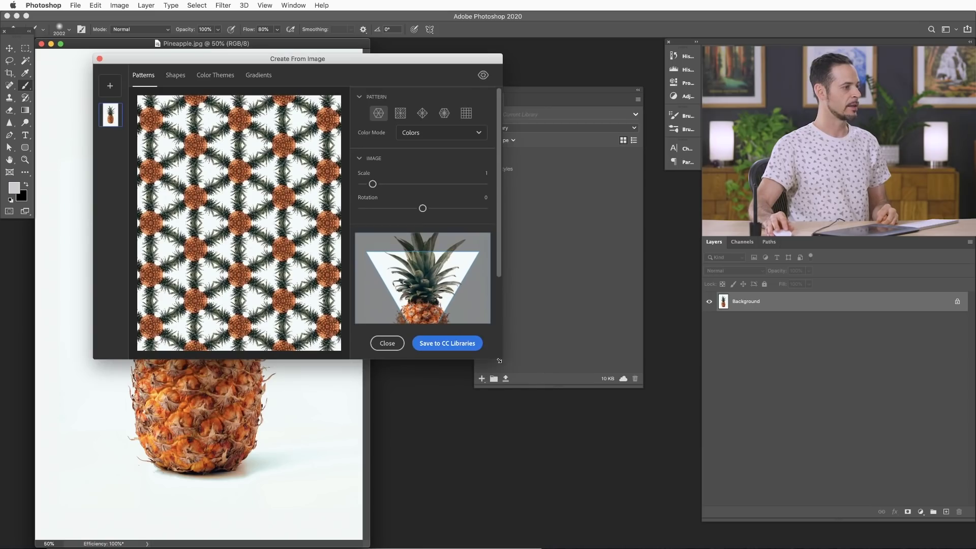
drag(499, 361, 643, 514)
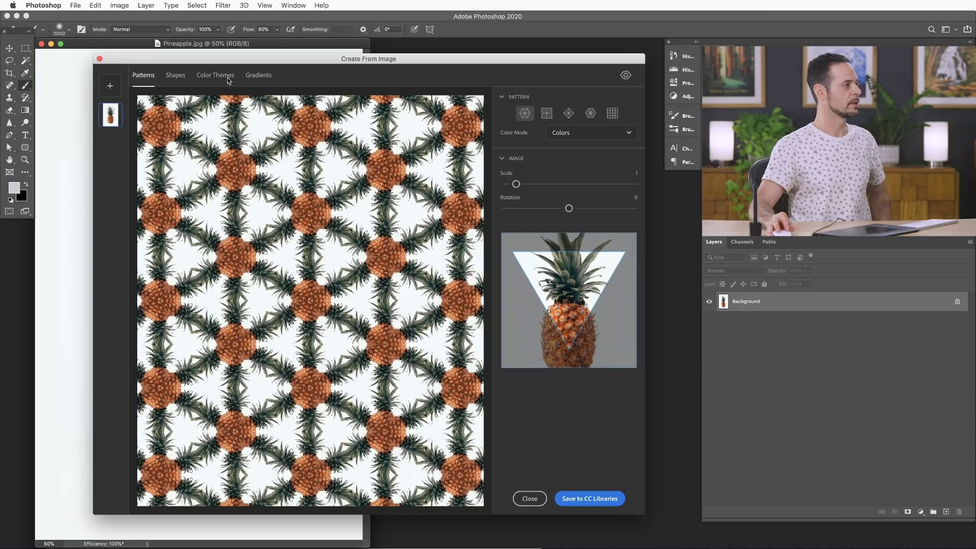
click(172, 75)
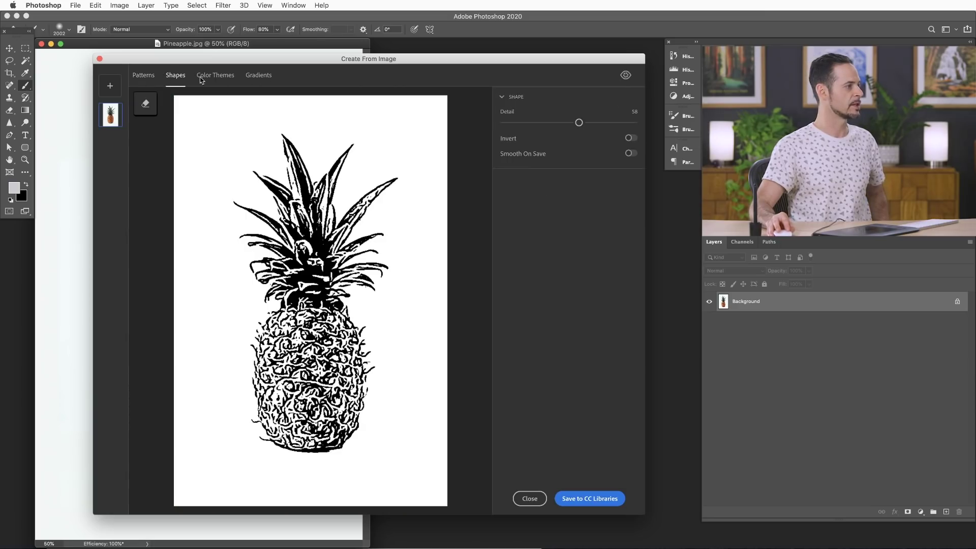
click(214, 79)
click(259, 80)
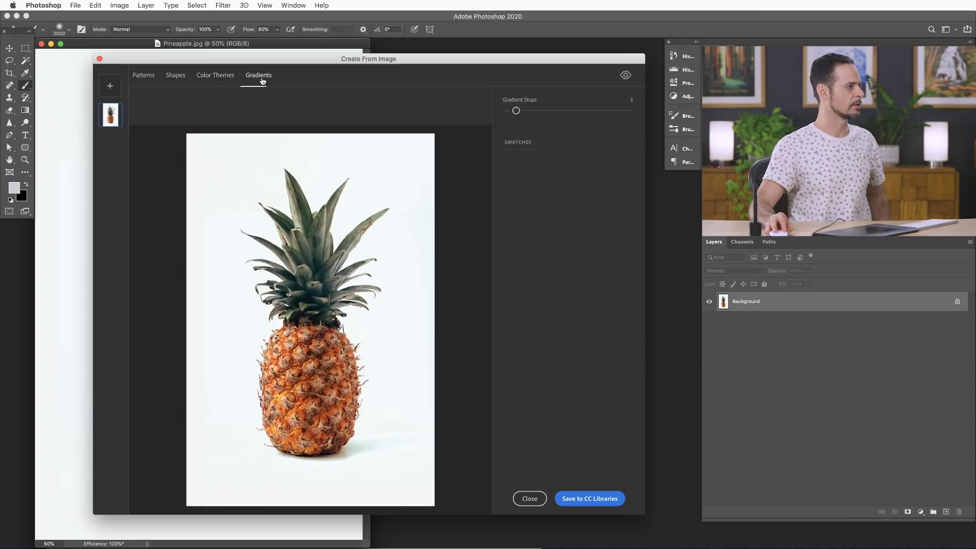
click(147, 78)
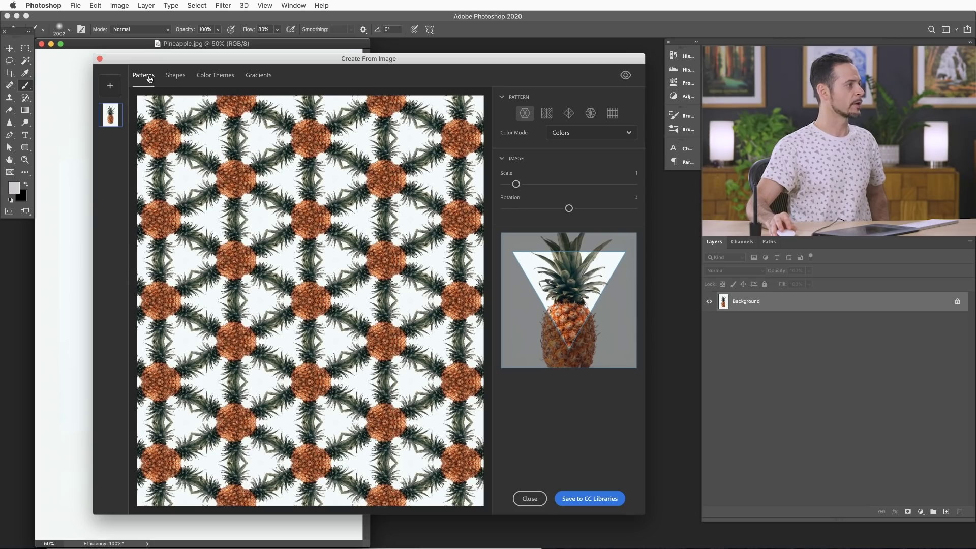
Step: Set the pineapple pattern to Scale 0.9 and Rotation 86
mouse_move(517, 184)
mouse_down()
mouse_move(525, 184)
mouse_move(512, 184)
mouse_up()
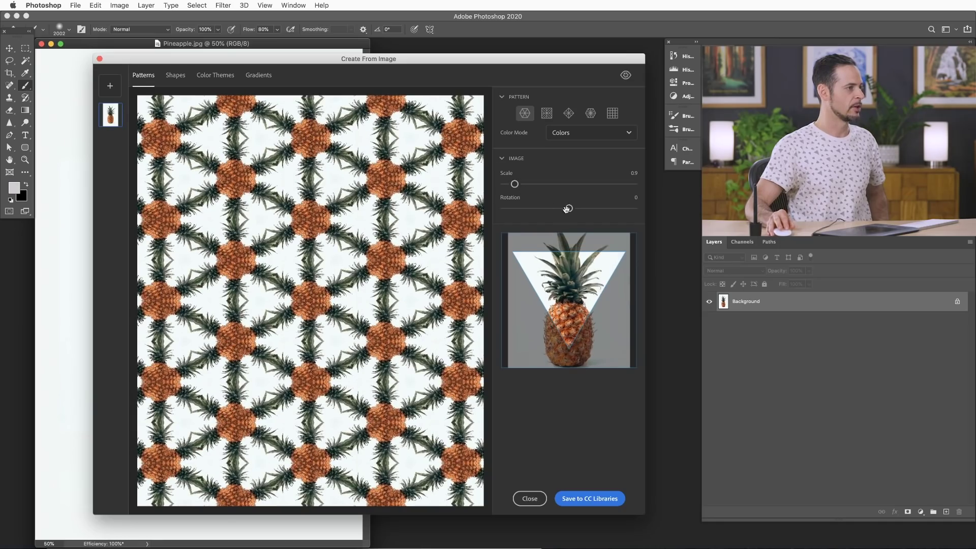
drag(569, 208, 606, 215)
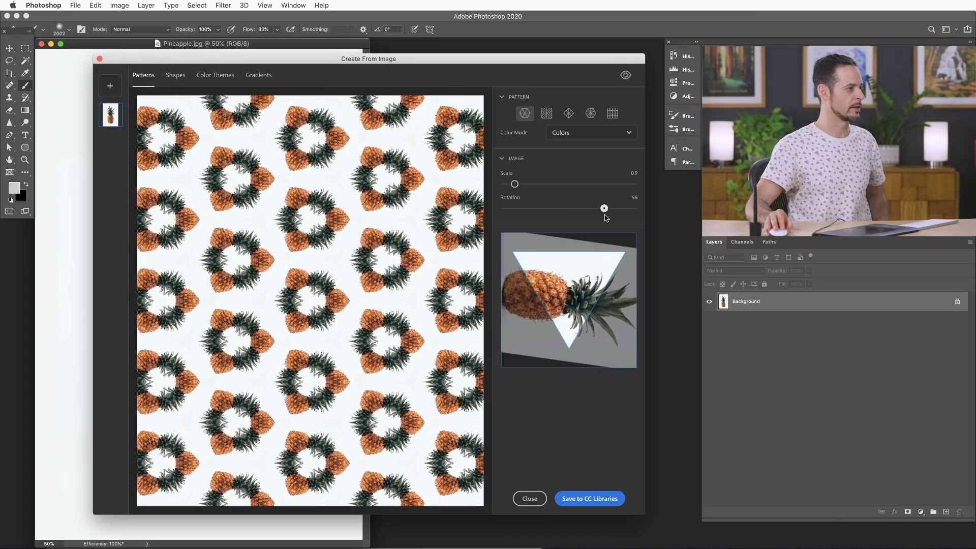
drag(514, 184, 512, 186)
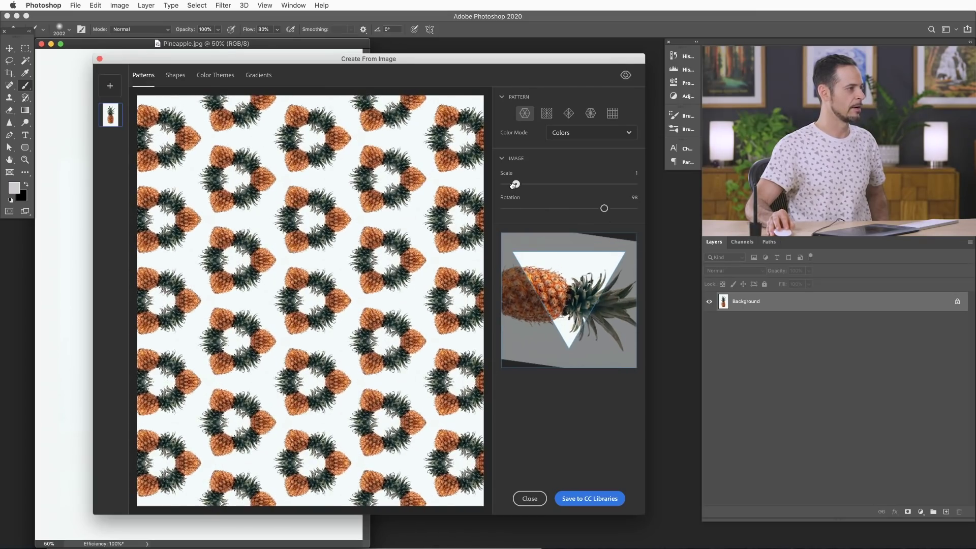
drag(603, 207, 600, 208)
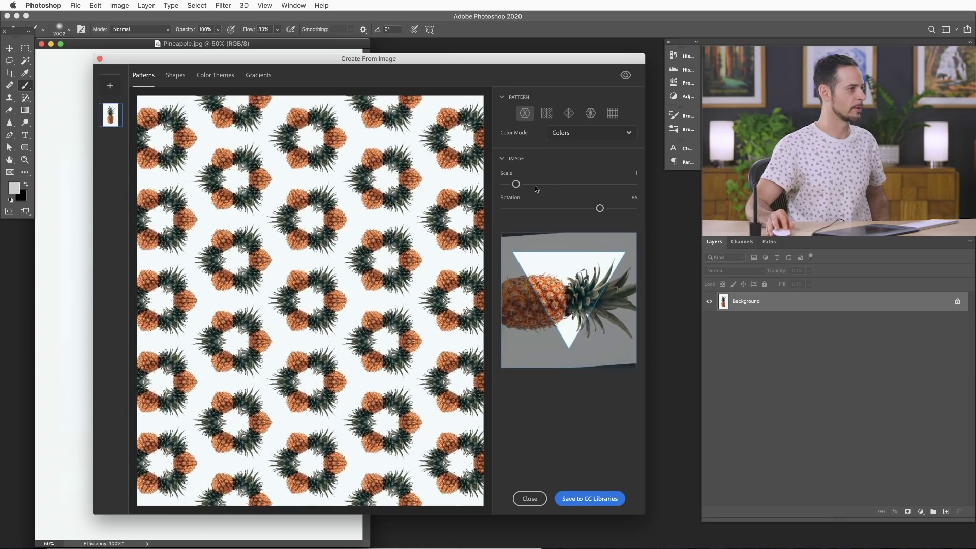
drag(517, 185, 511, 187)
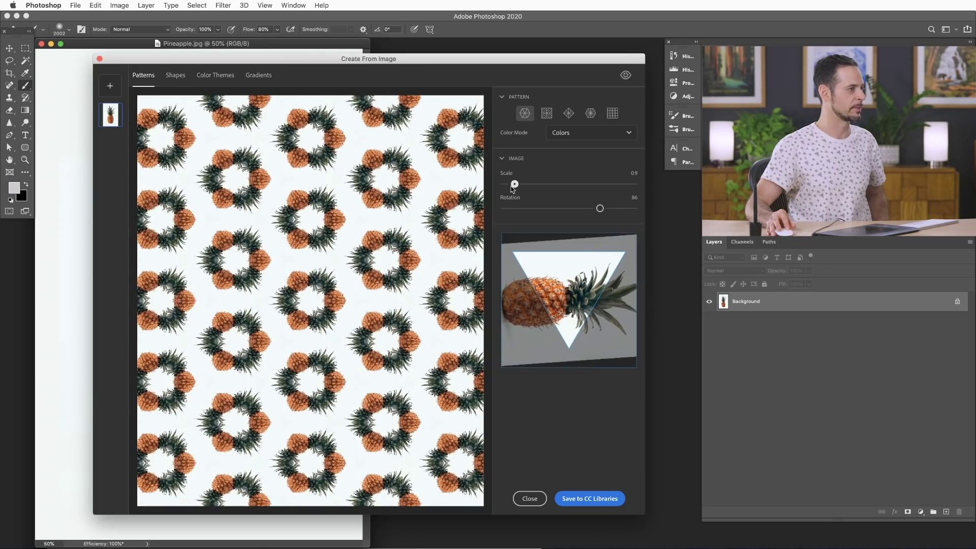
Step: Try the mirrored strips, diamond, flower and grid pattern layouts with different scale and rotation
click(548, 114)
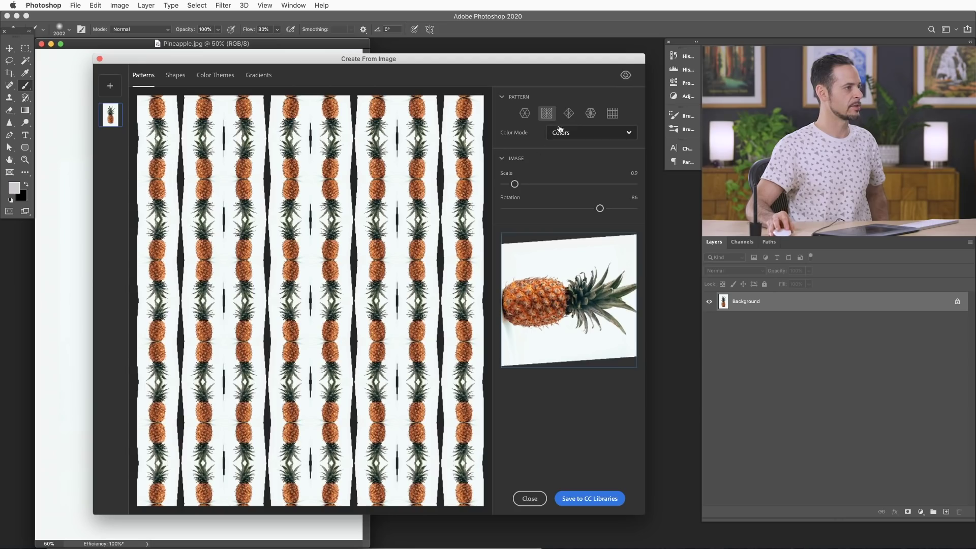
click(568, 114)
drag(518, 189, 526, 190)
drag(600, 208, 493, 215)
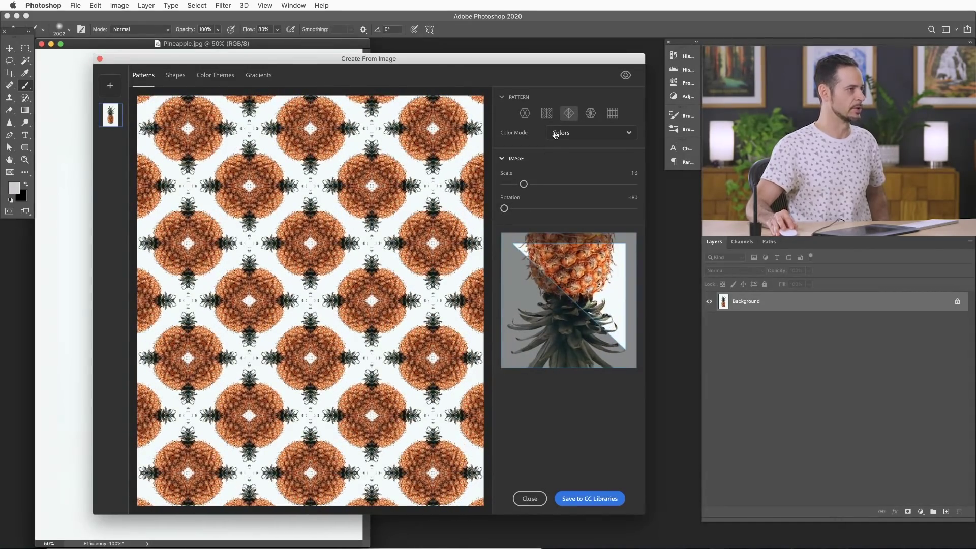
click(590, 114)
click(615, 114)
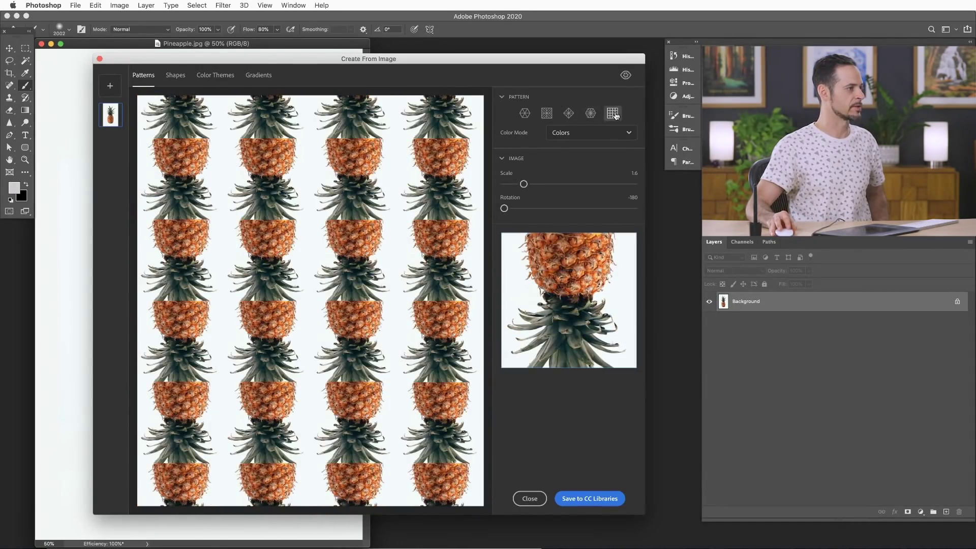
Step: Return to the hexagonal layout, set Rotation to 94, and save the pattern to CC Libraries
click(524, 115)
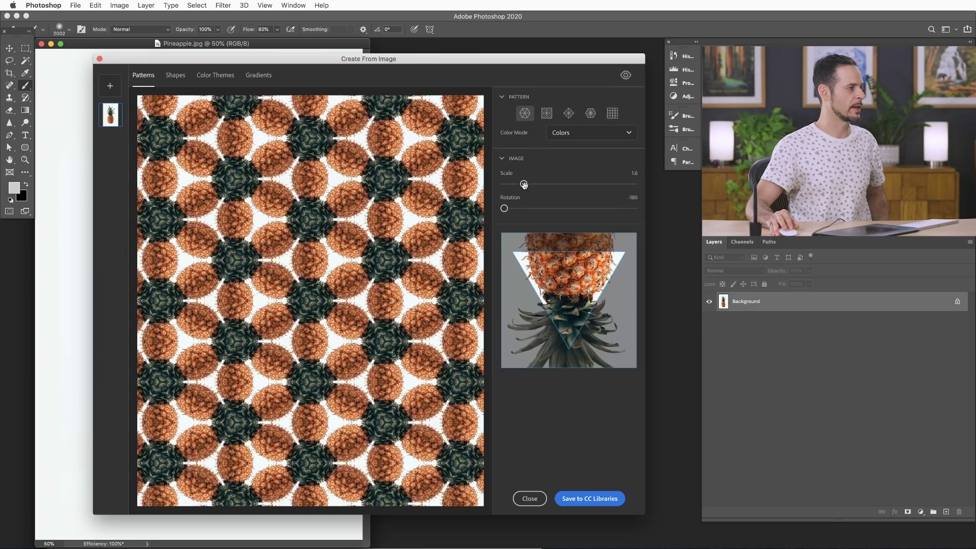
drag(515, 210, 603, 208)
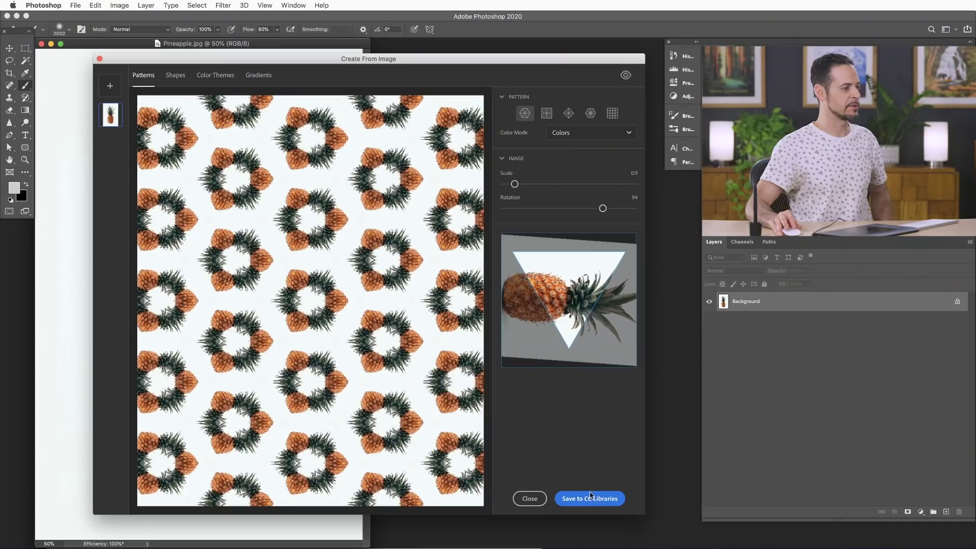
click(590, 500)
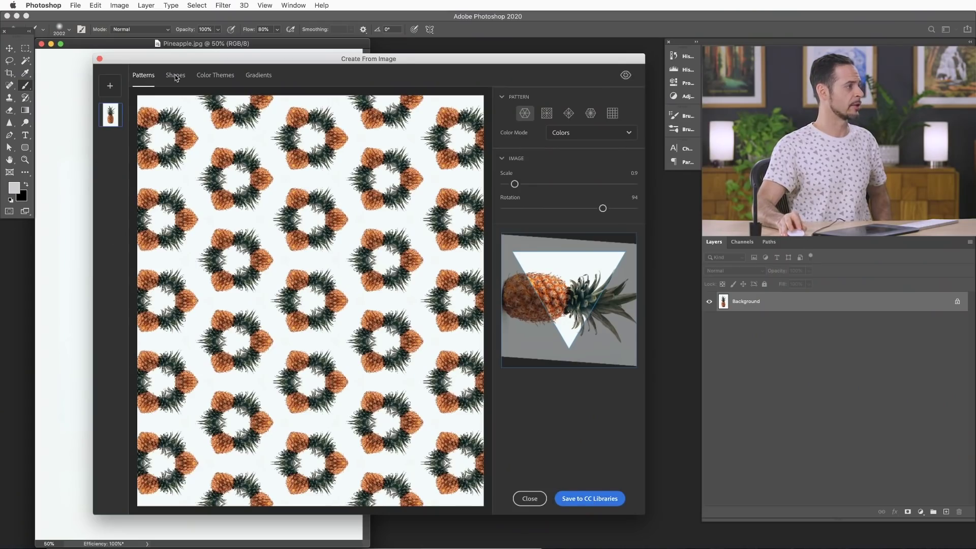
click(176, 77)
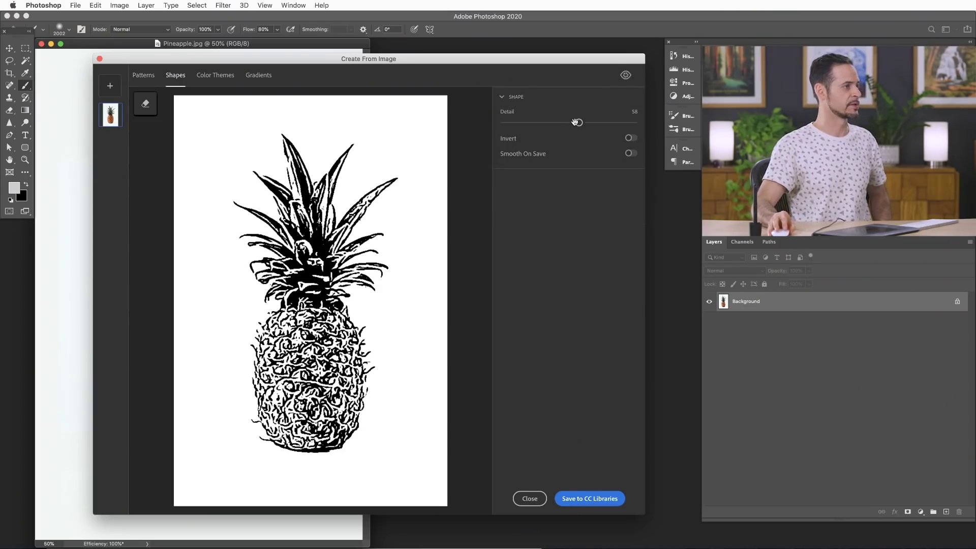
Step: Set the pineapple shape's Detail to 46 with Smooth On Save on, and save it to CC Libraries
mouse_move(578, 123)
mouse_down()
mouse_move(593, 124)
mouse_move(554, 122)
mouse_move(583, 123)
mouse_move(562, 124)
mouse_up()
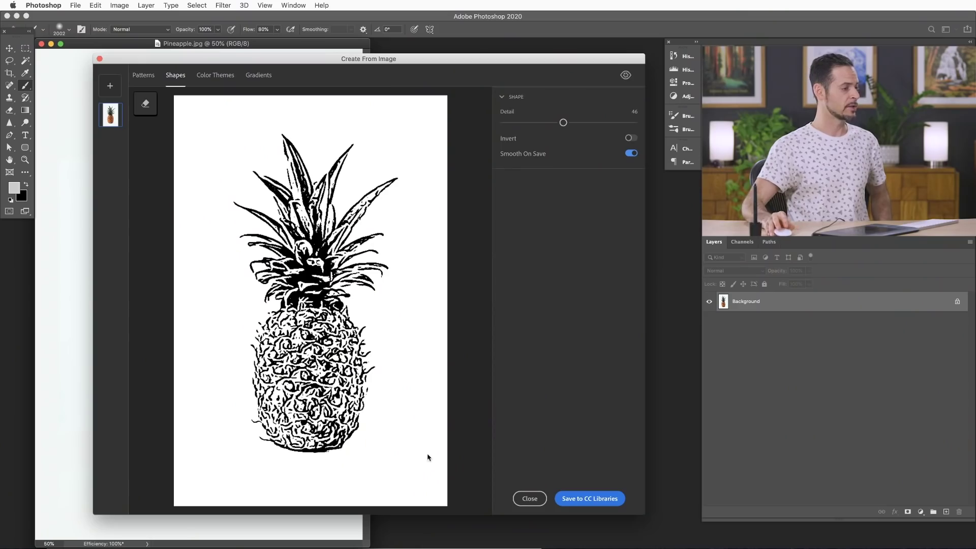
click(585, 498)
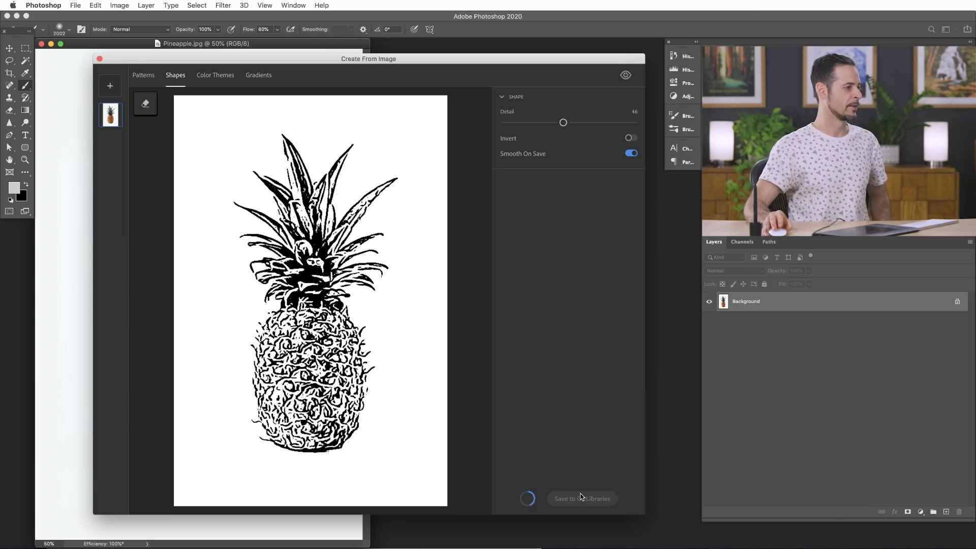
Step: Save the pineapple's Colorful colour theme to CC Libraries, then switch to the Gradients view
click(220, 77)
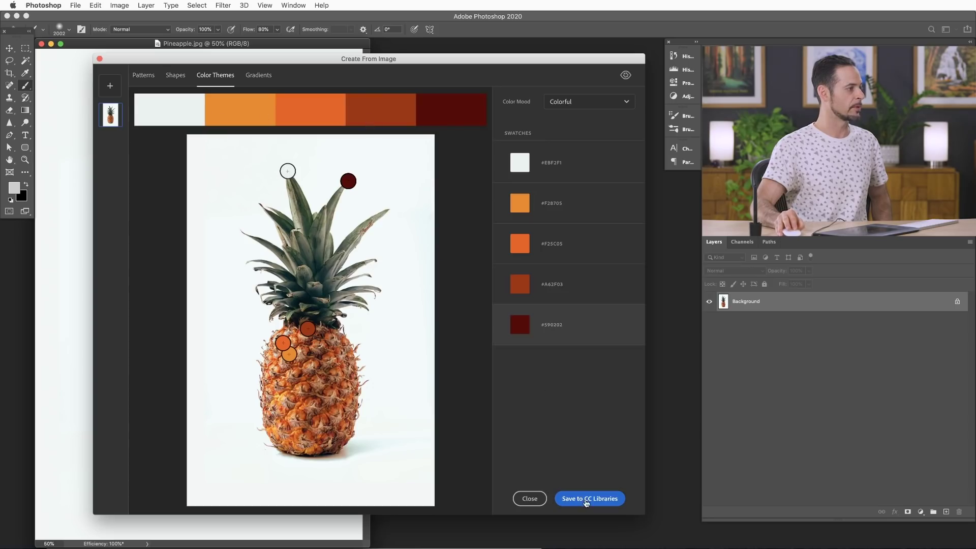
click(587, 501)
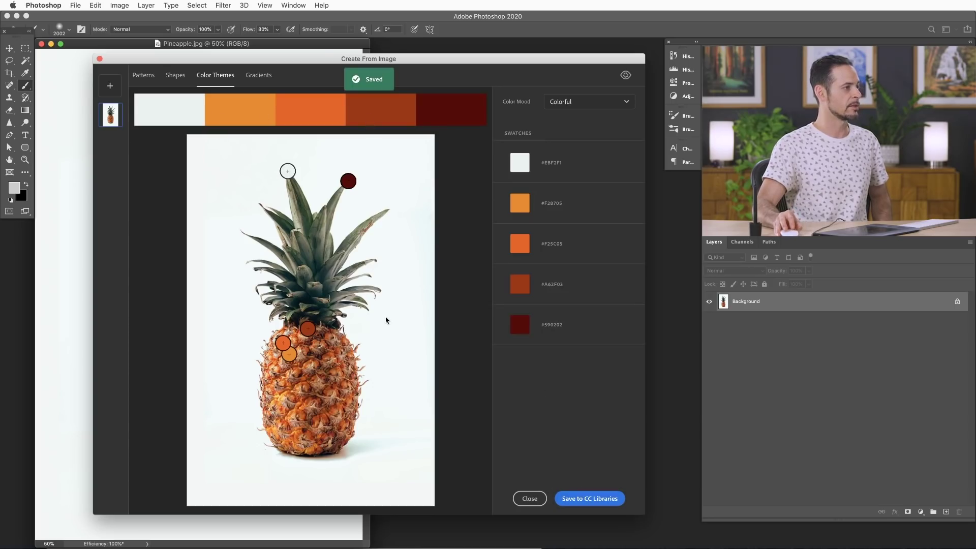
click(187, 76)
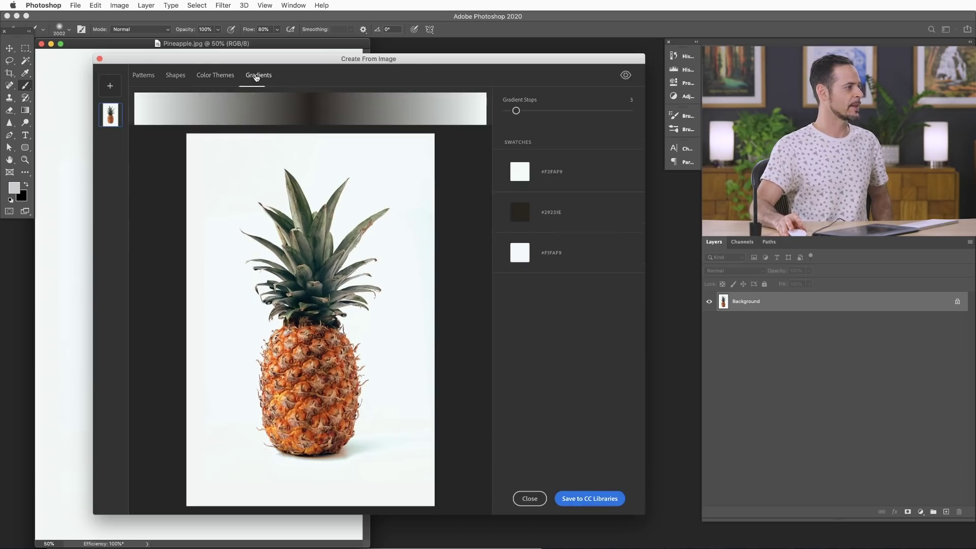
Step: Resample the gradient stops from the pineapple's crown, orange skin and dark red base
drag(408, 335, 309, 445)
drag(205, 301, 312, 386)
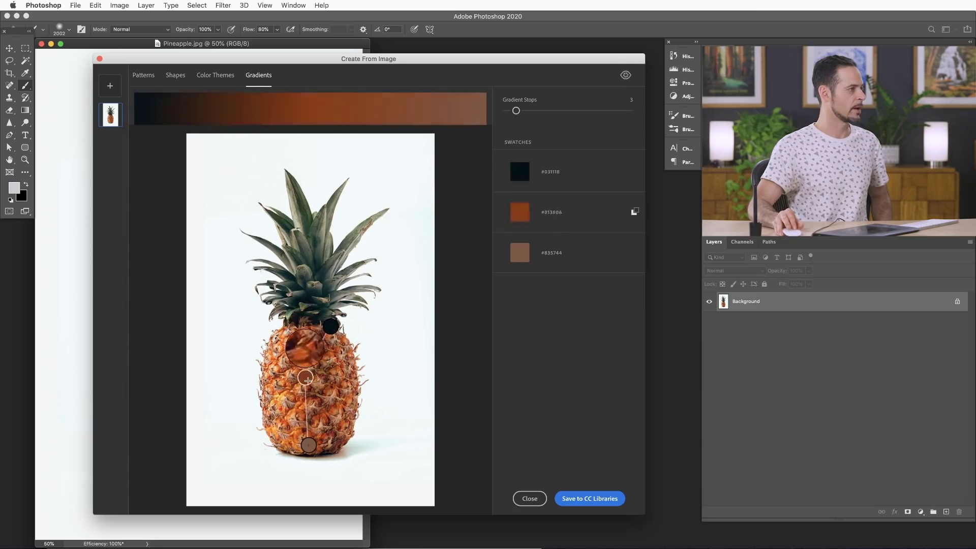
drag(331, 326, 315, 249)
drag(310, 384, 282, 377)
drag(311, 448, 326, 433)
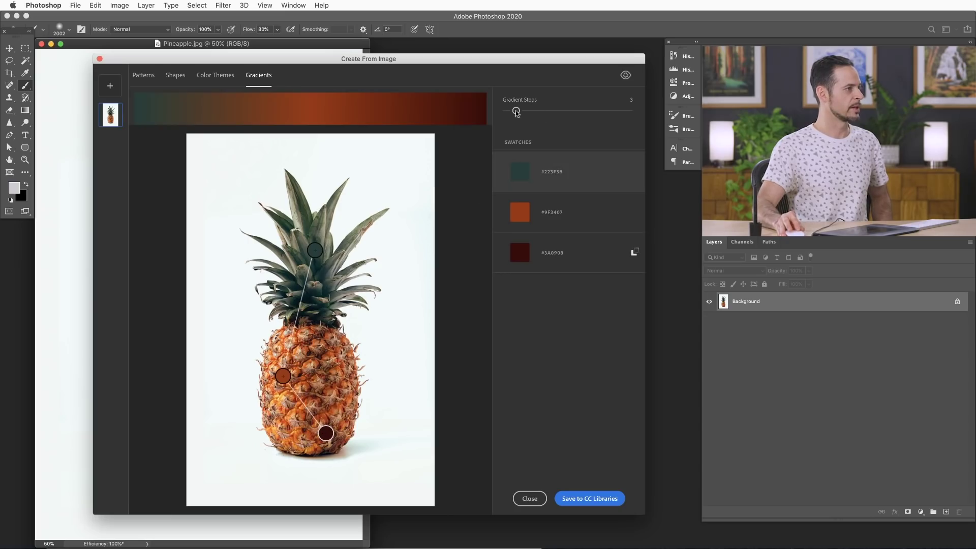
Step: Reduce the gradient to two red-to-orange stops, save it to CC Libraries, and close the window
mouse_move(516, 111)
mouse_down()
mouse_move(571, 111)
mouse_move(505, 111)
mouse_up()
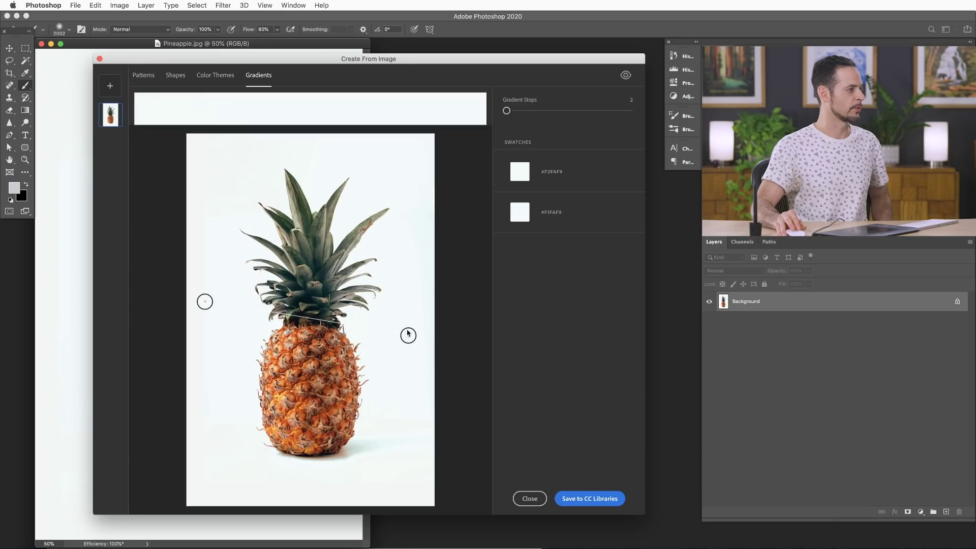
drag(399, 337, 312, 331)
drag(374, 351, 282, 413)
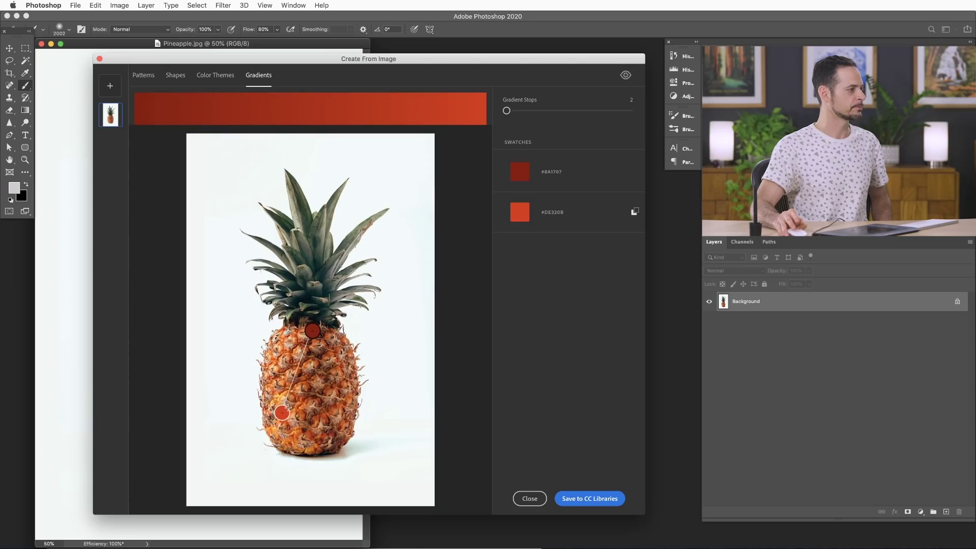
click(583, 499)
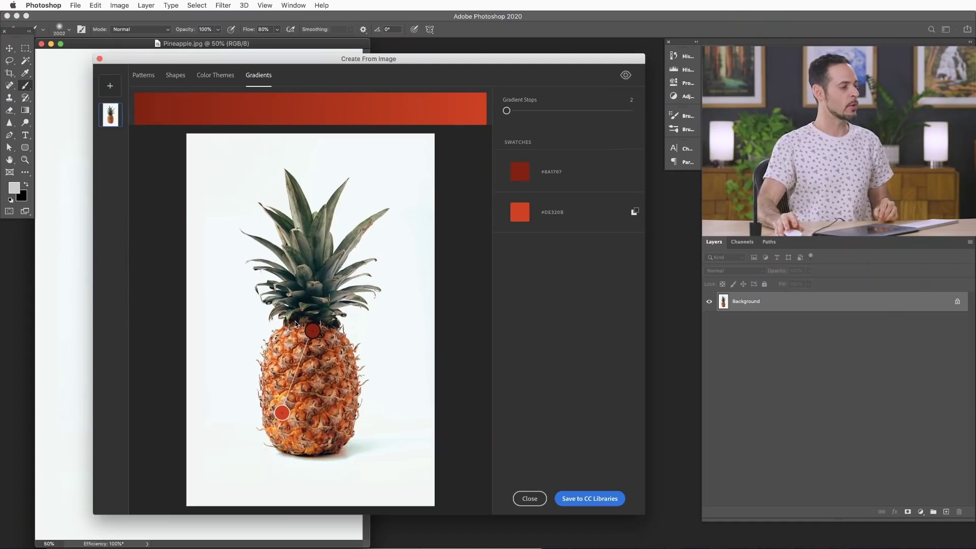
click(532, 498)
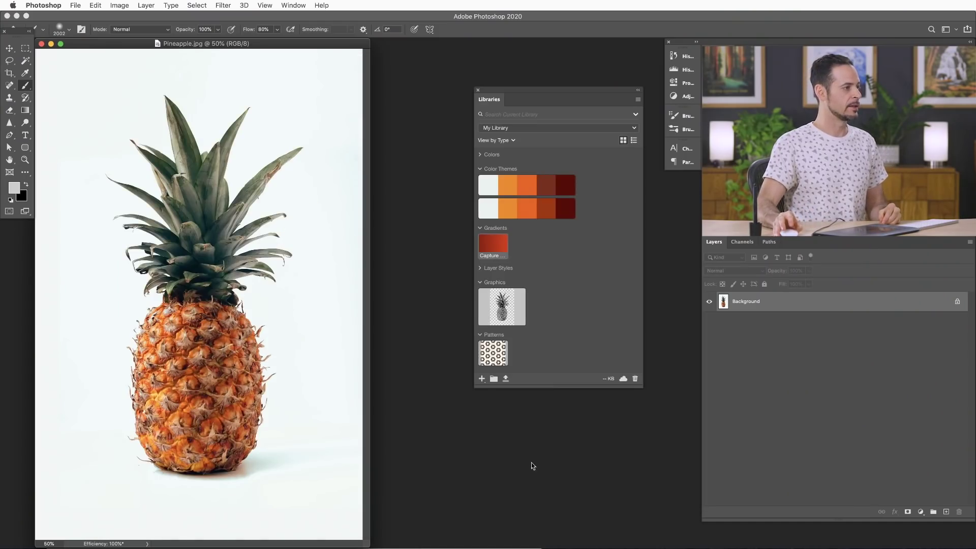
Step: Create a new blank white document 2500 × 3000 pixels
drag(641, 386, 651, 465)
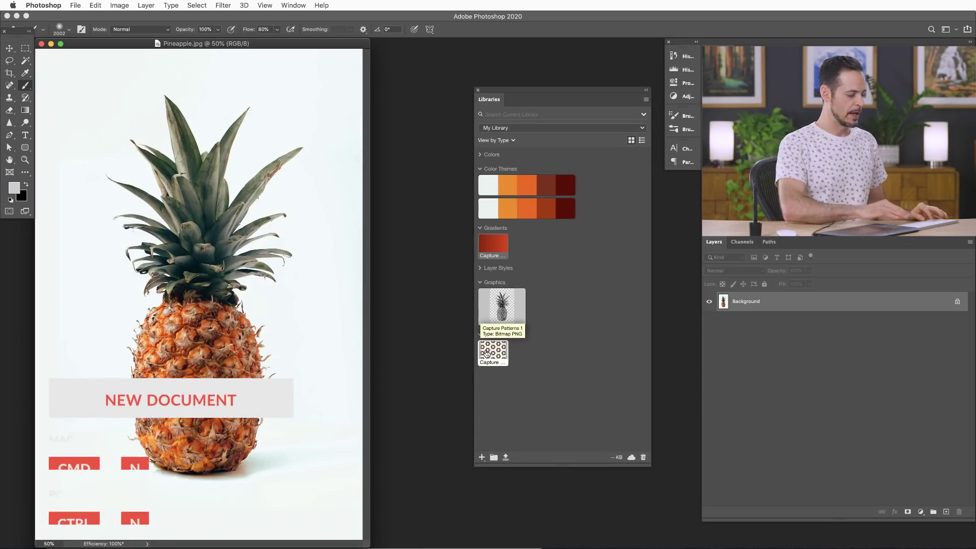
key(super+n)
key(Tab)
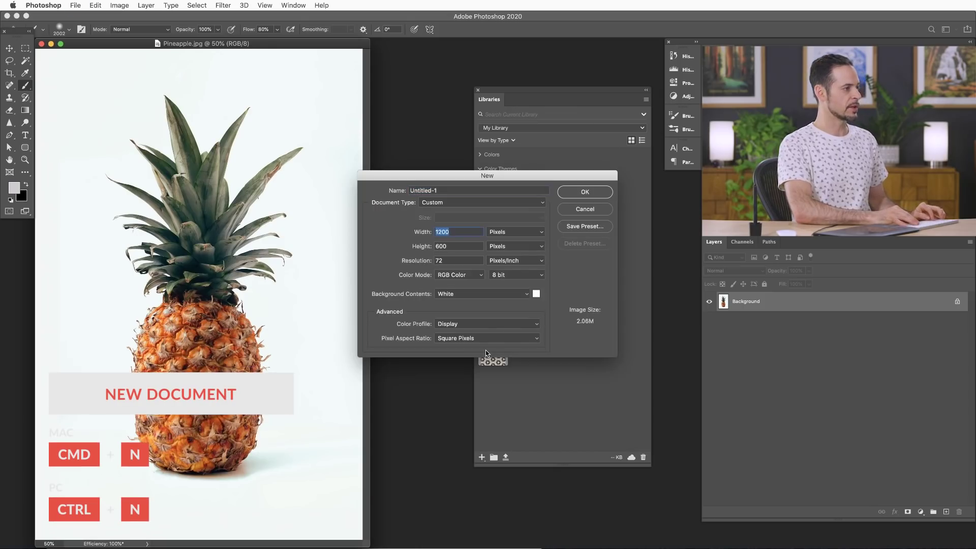
text(250)
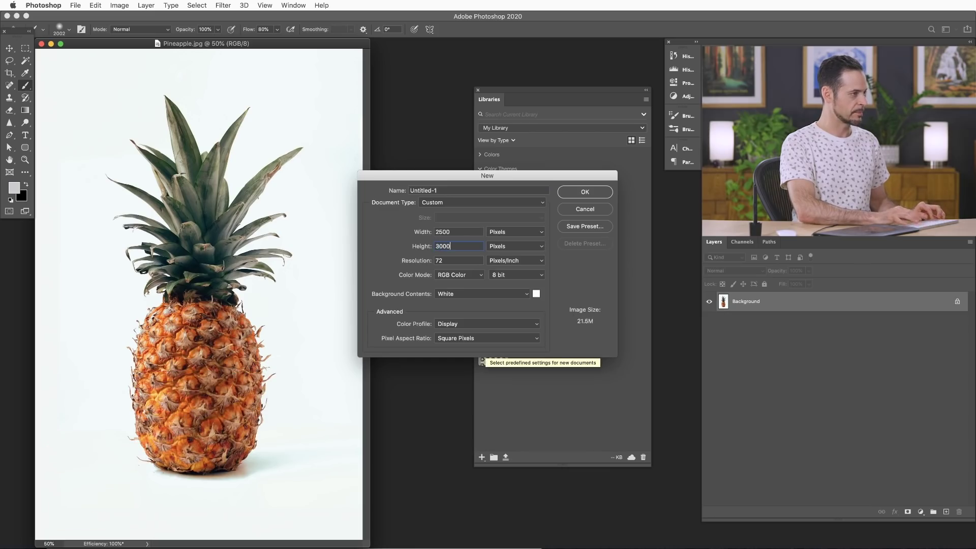
key(Return)
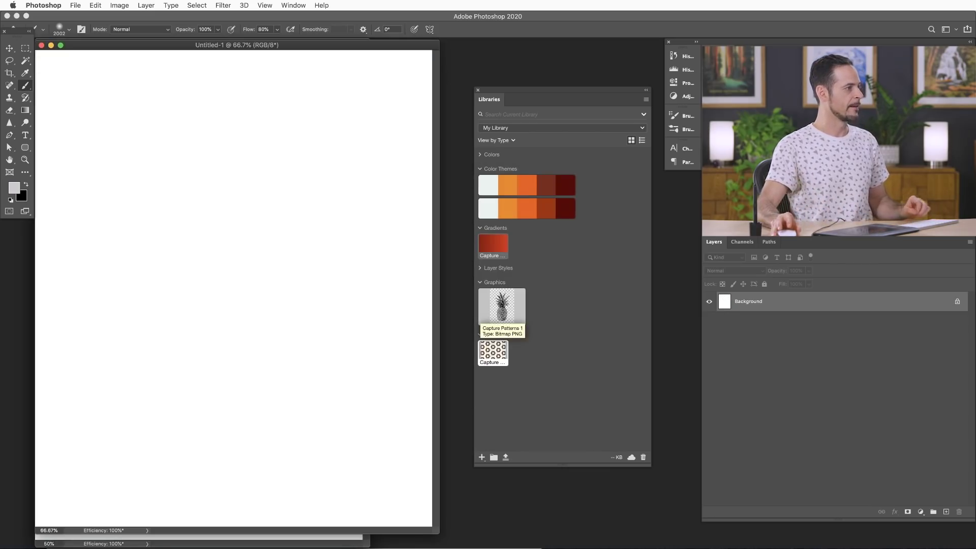
Step: Drag the saved pineapple pattern onto Untitled-1 to create Pattern Fill 1, then go full screen
drag(367, 47, 383, 54)
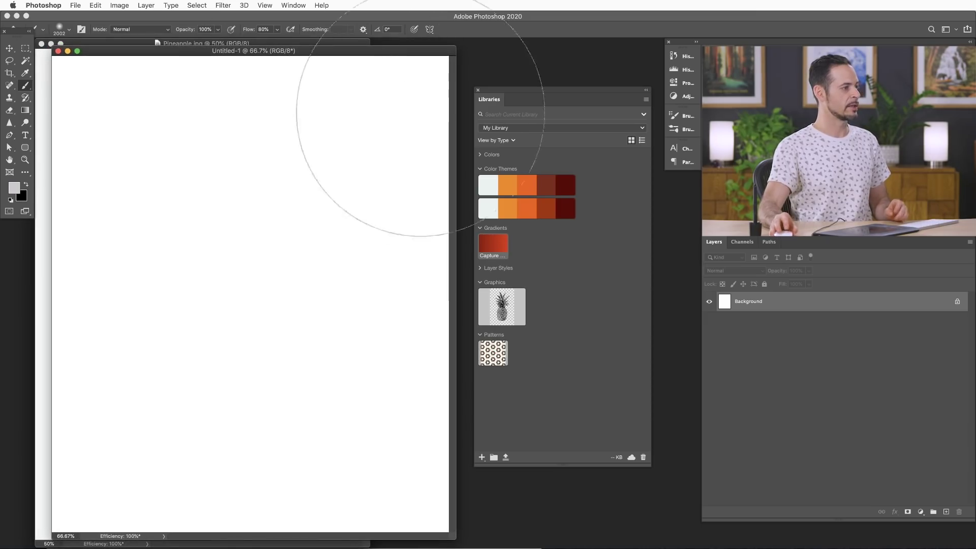
drag(497, 352, 291, 312)
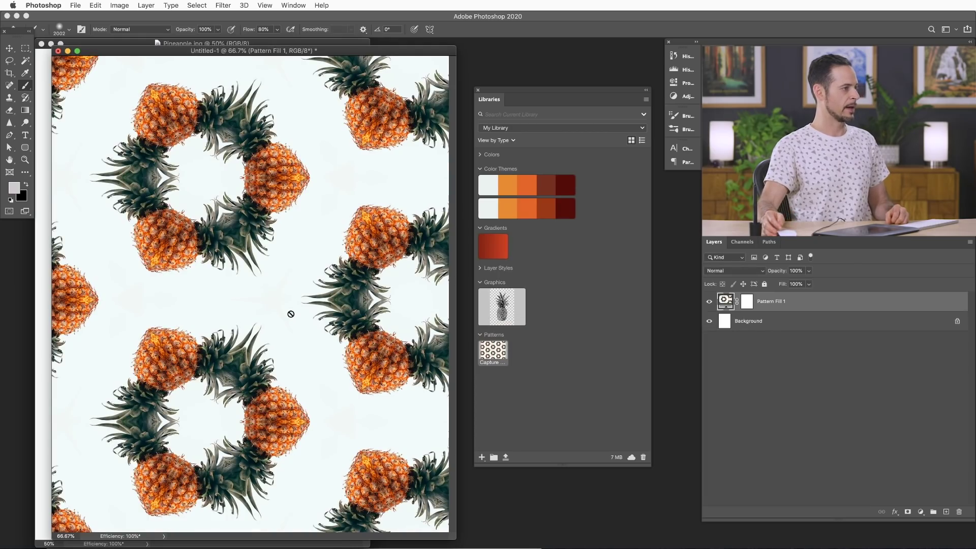
key(f)
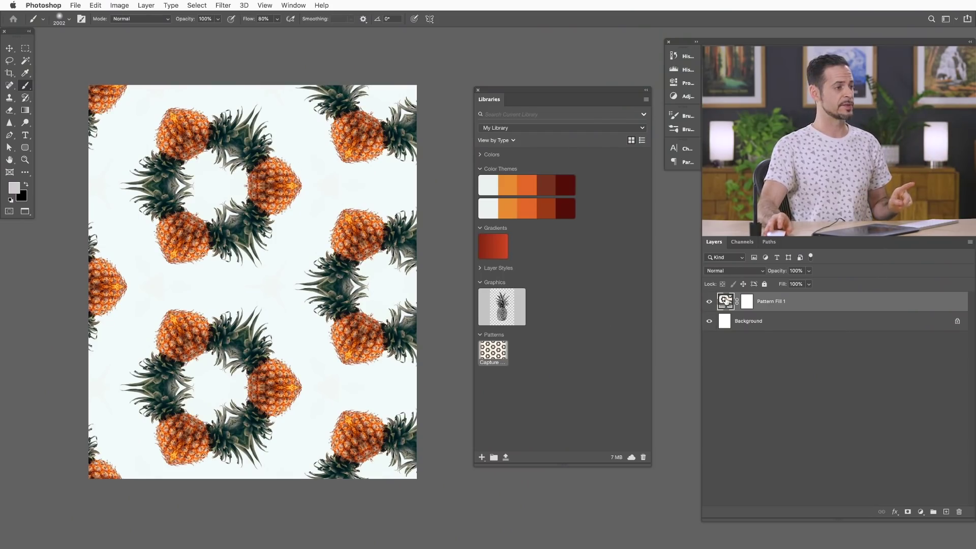
Step: Open the Pattern Fill 1 settings and shrink the pattern scale to about 41%
double_click(726, 301)
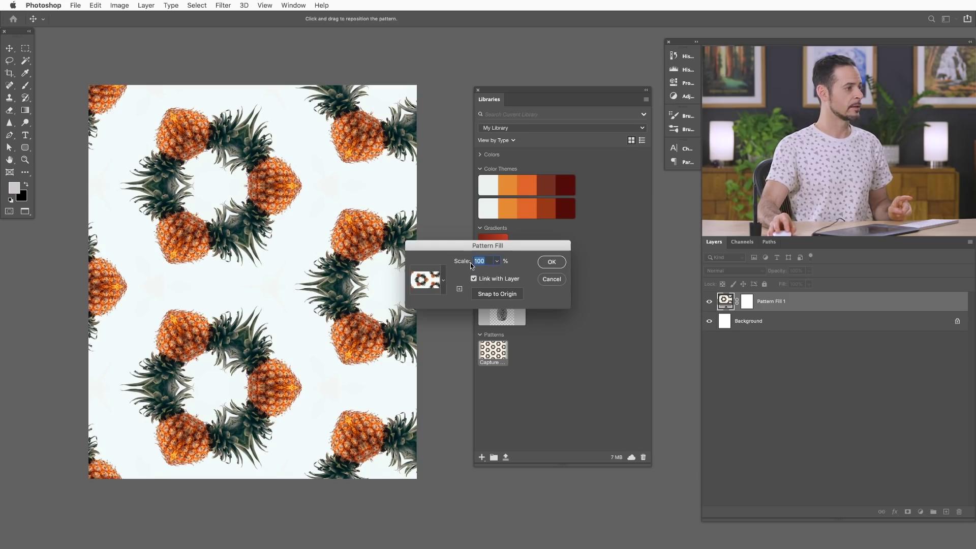
drag(460, 264, 443, 279)
click(444, 279)
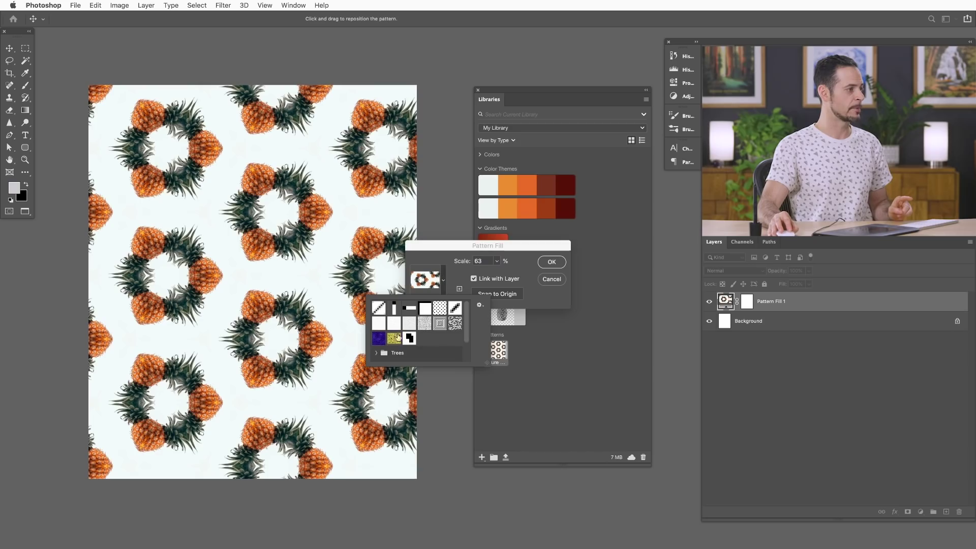
click(431, 257)
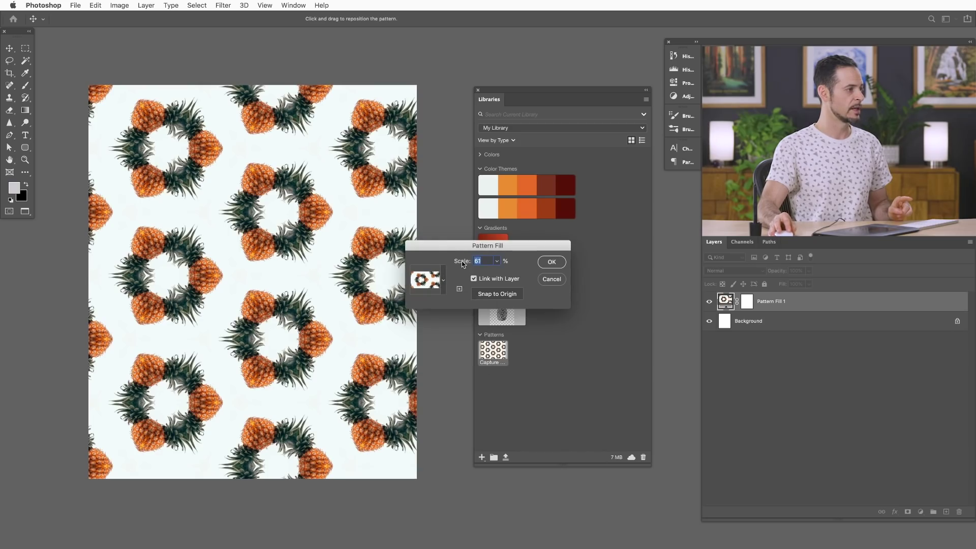
drag(462, 261, 447, 262)
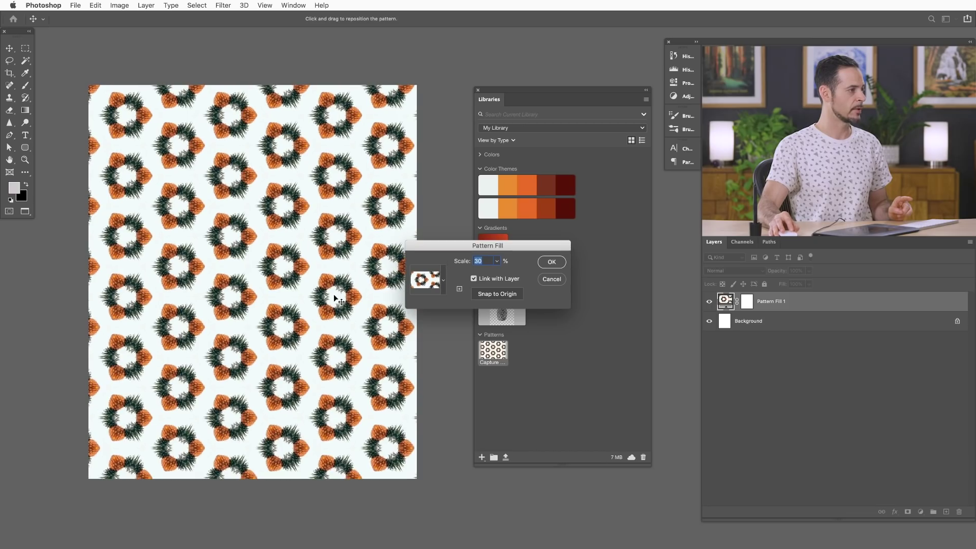
Step: Set the pattern scale to 39%, reposition the tiles on the canvas, and confirm
drag(333, 294, 406, 288)
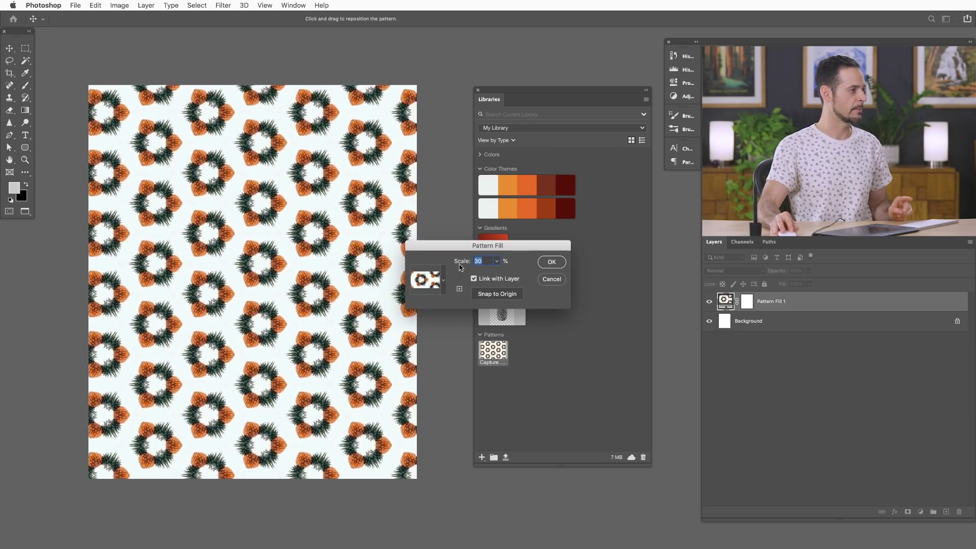
drag(468, 264, 468, 264)
mouse_move(316, 299)
mouse_down()
mouse_move(310, 284)
mouse_move(312, 300)
mouse_up()
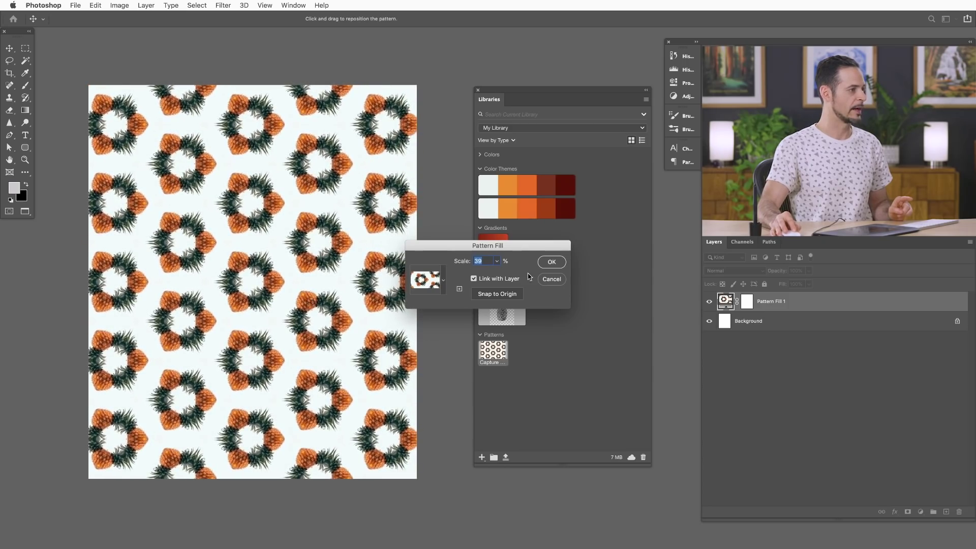
click(552, 262)
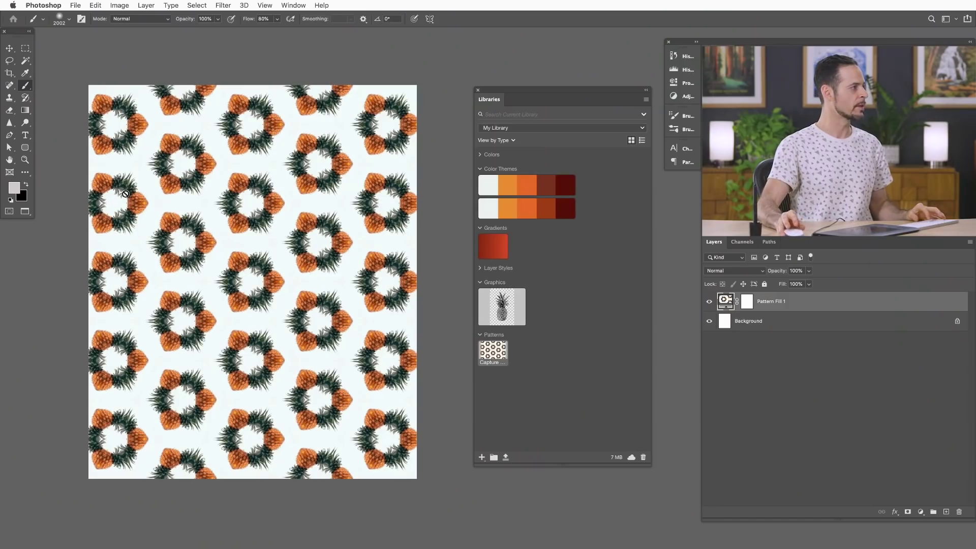
drag(25, 150, 65, 150)
Step: Draw a rectangle over the pattern centre and move the Libraries panel aside
drag(192, 174, 322, 365)
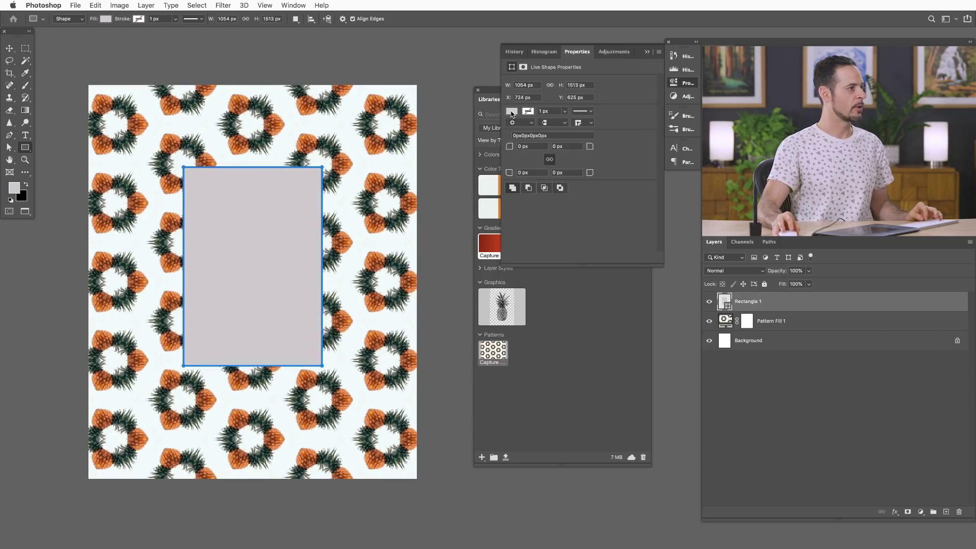
drag(493, 102, 514, 126)
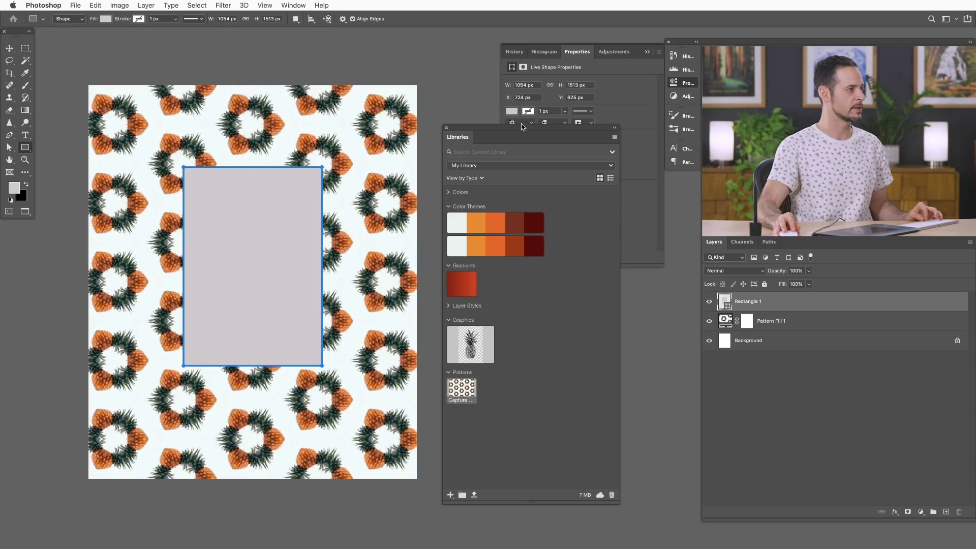
drag(522, 126, 508, 161)
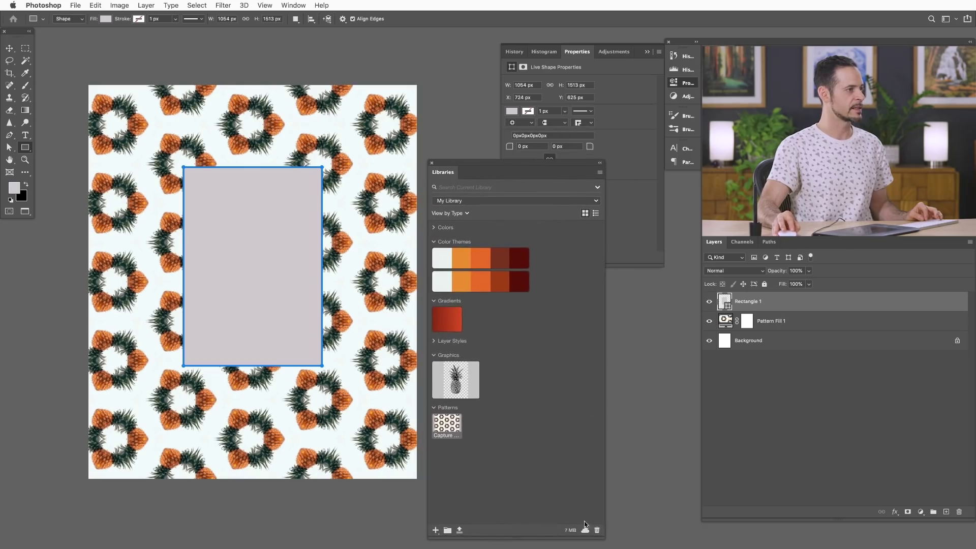
drag(602, 539, 622, 458)
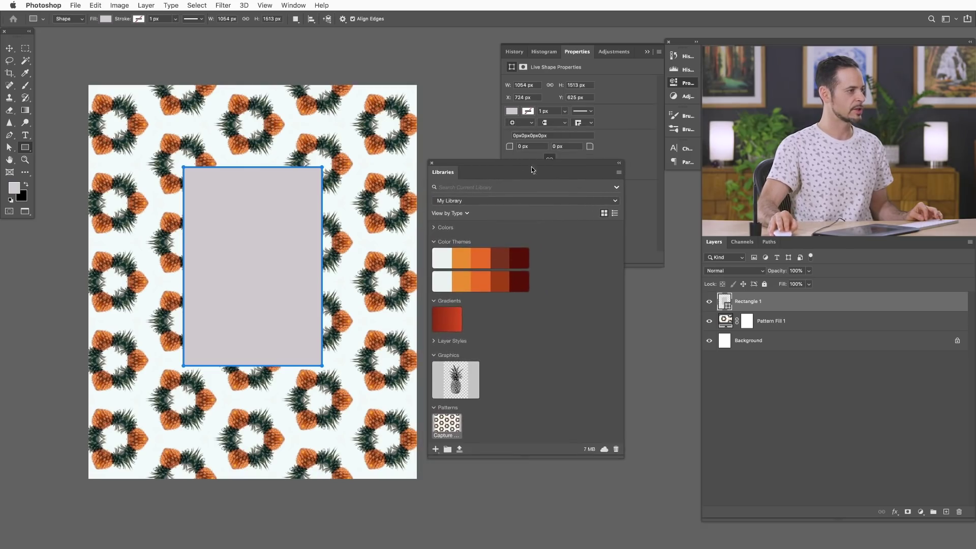
drag(531, 170, 572, 233)
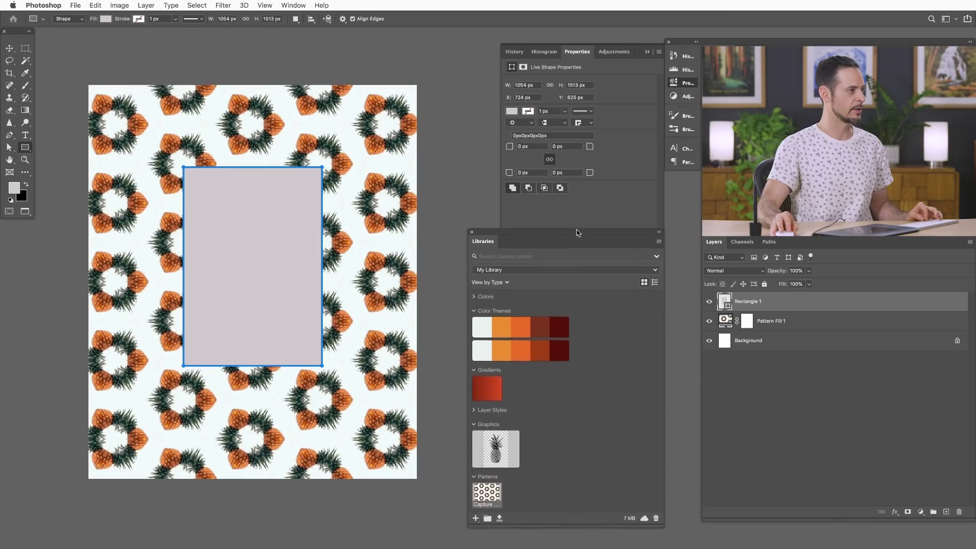
Step: Fill the rectangle with solid dark green 293f37 and duplicate its layer
click(507, 114)
click(632, 130)
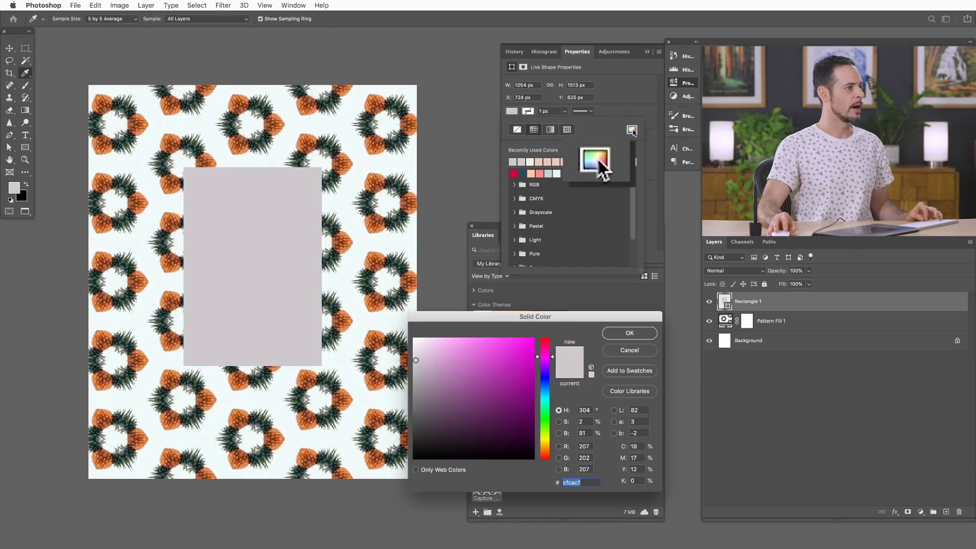
click(401, 143)
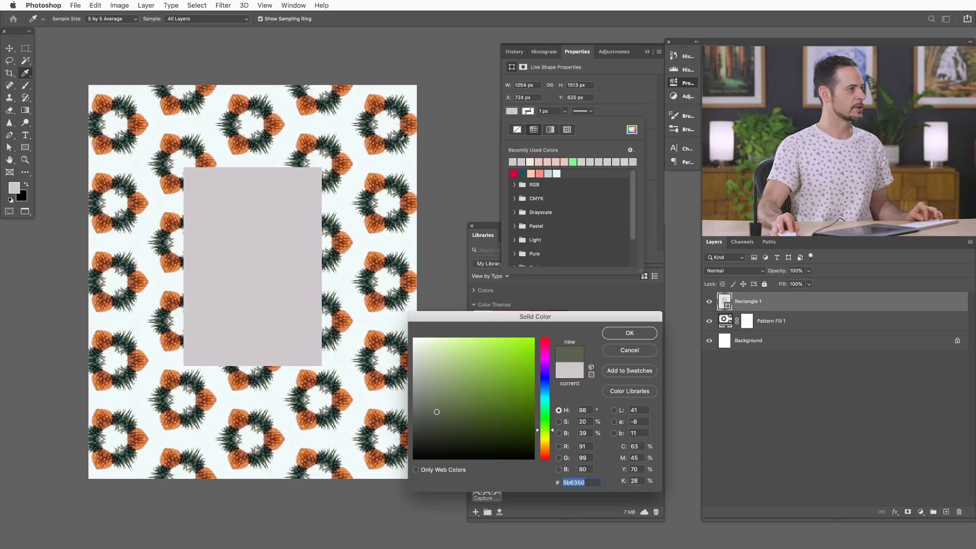
click(401, 141)
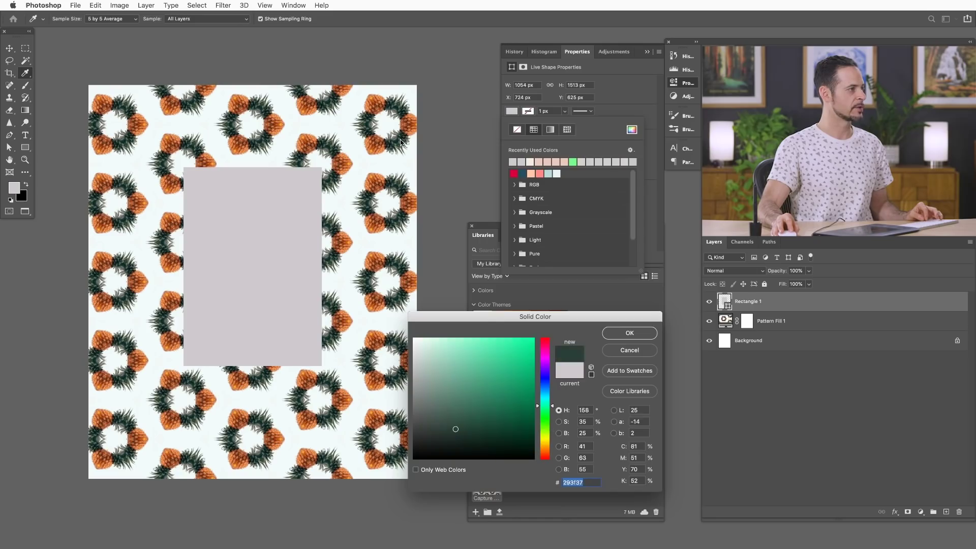
click(624, 337)
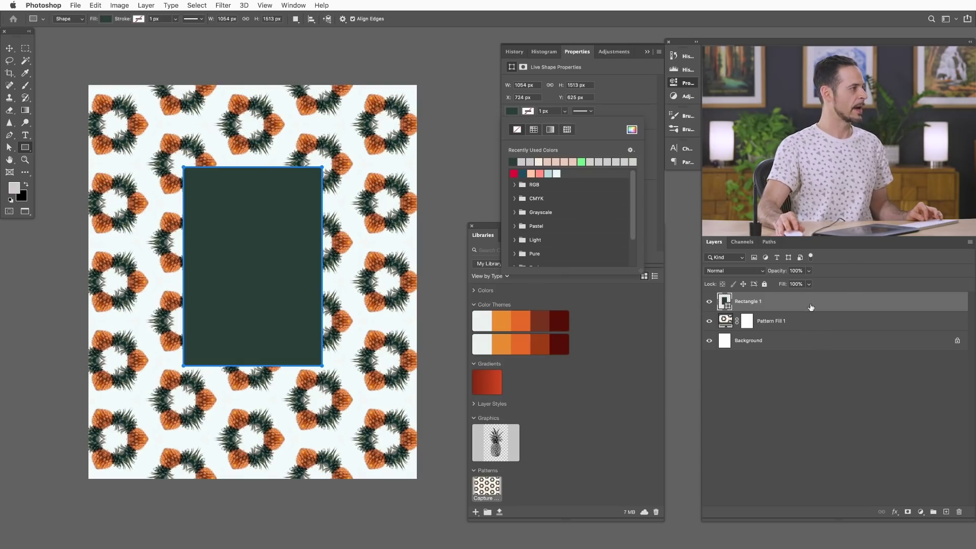
drag(810, 308, 942, 510)
Step: Give Rectangle 1 copy no fill and a white stroke
click(512, 112)
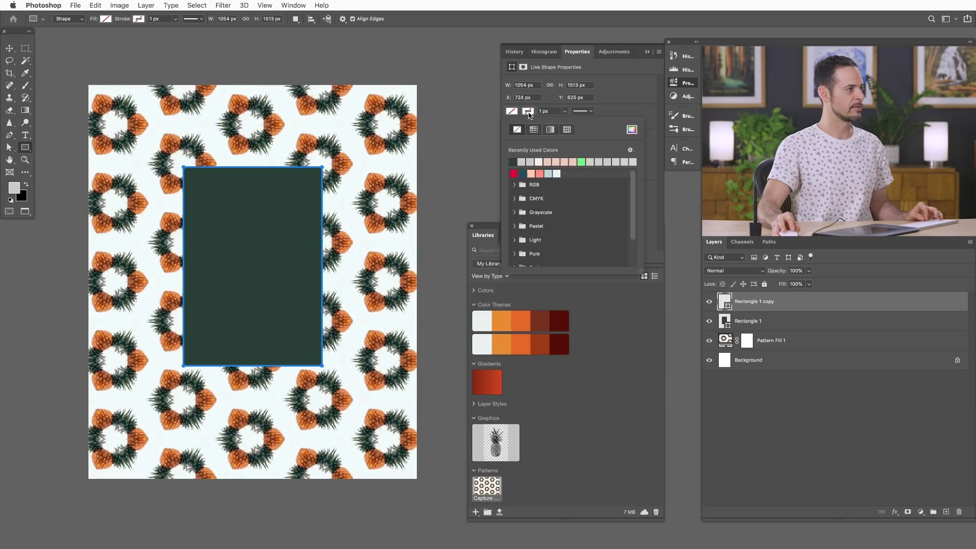
click(529, 113)
click(632, 131)
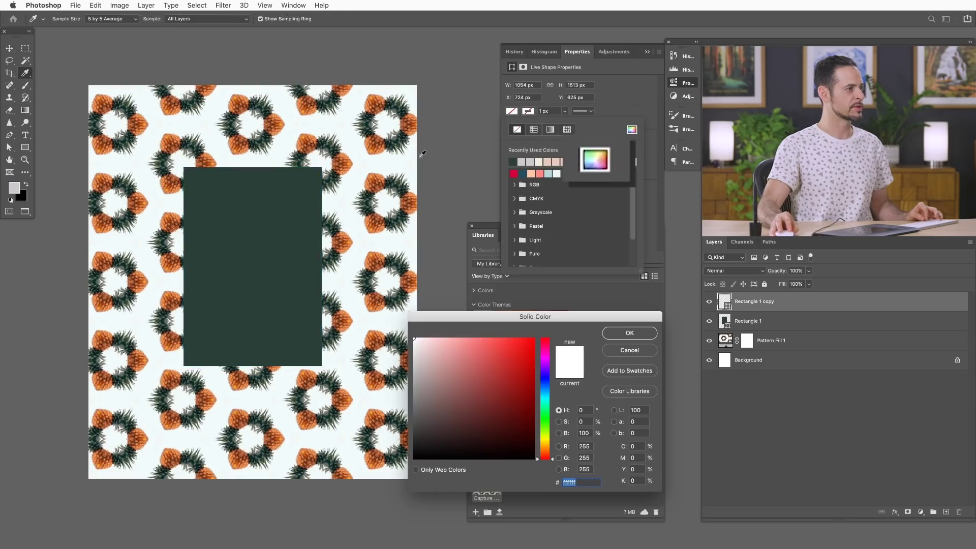
click(626, 334)
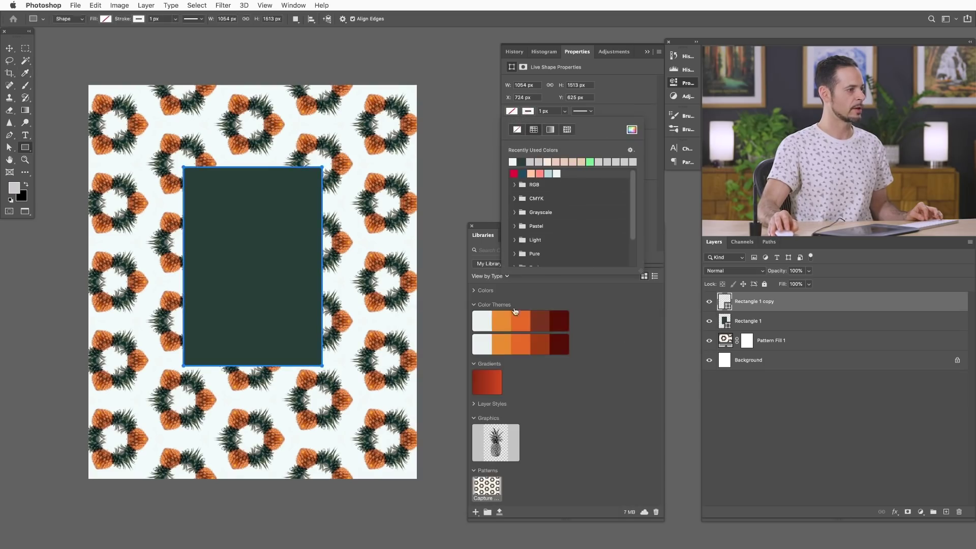
Step: Shrink the copy inward about its centre and thicken its stroke to about 6.92 px
key(super+t)
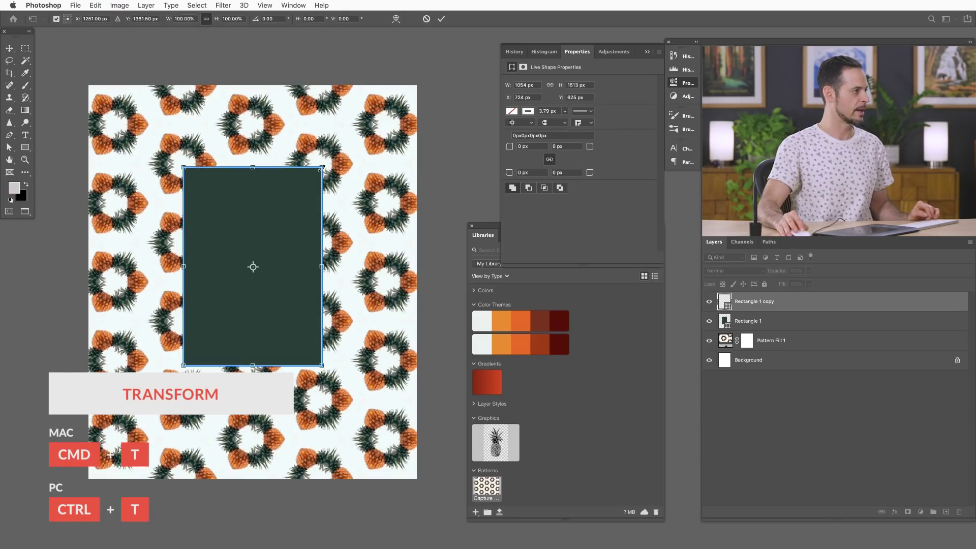
drag(318, 174, 314, 179)
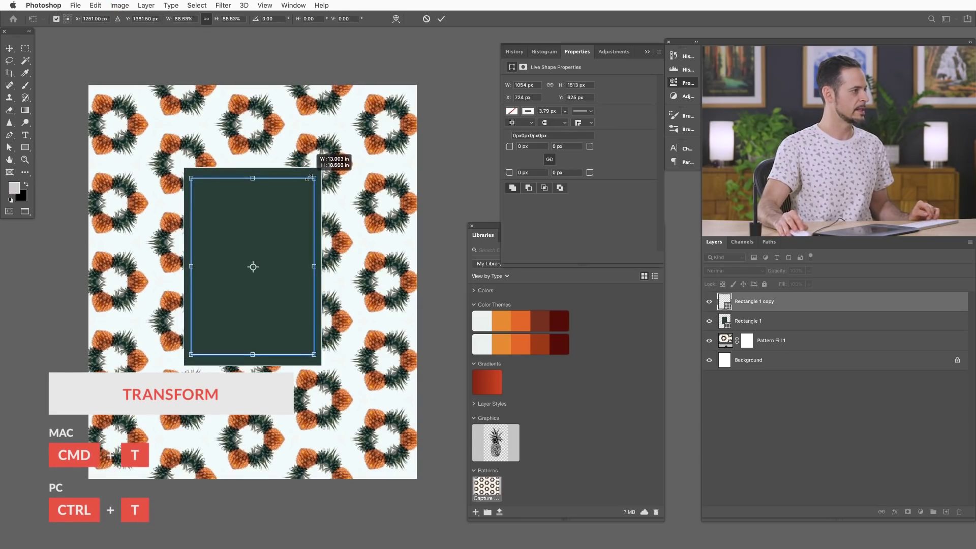
drag(315, 266, 311, 267)
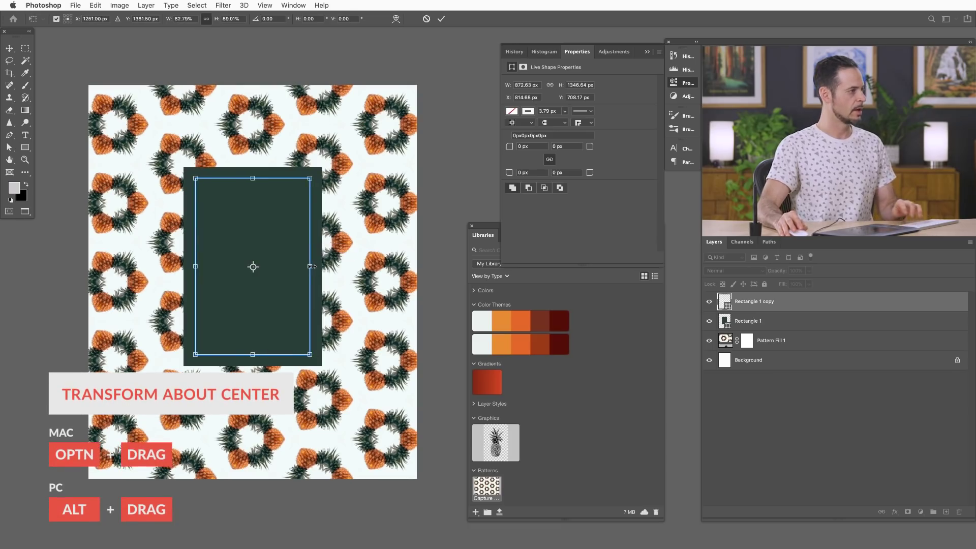
key(Return)
click(564, 111)
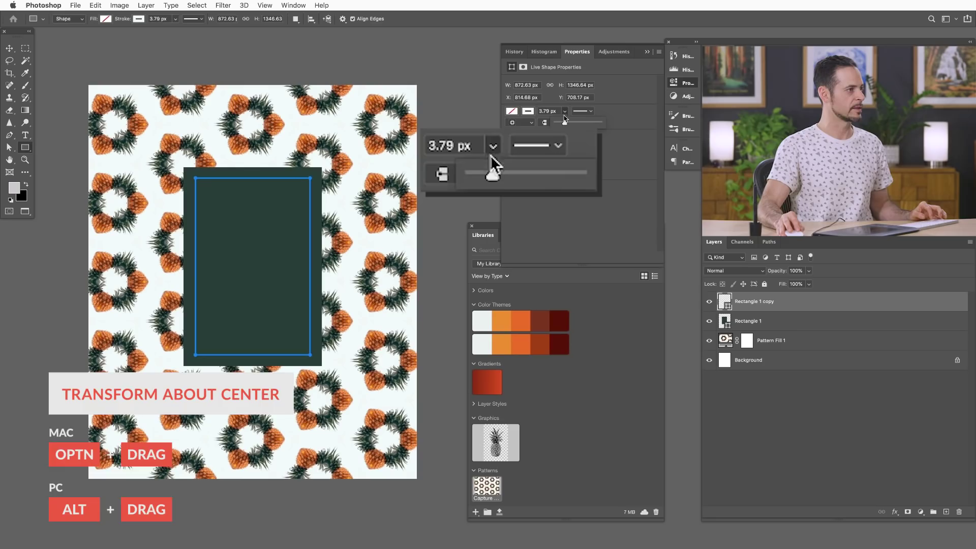
drag(565, 123, 568, 124)
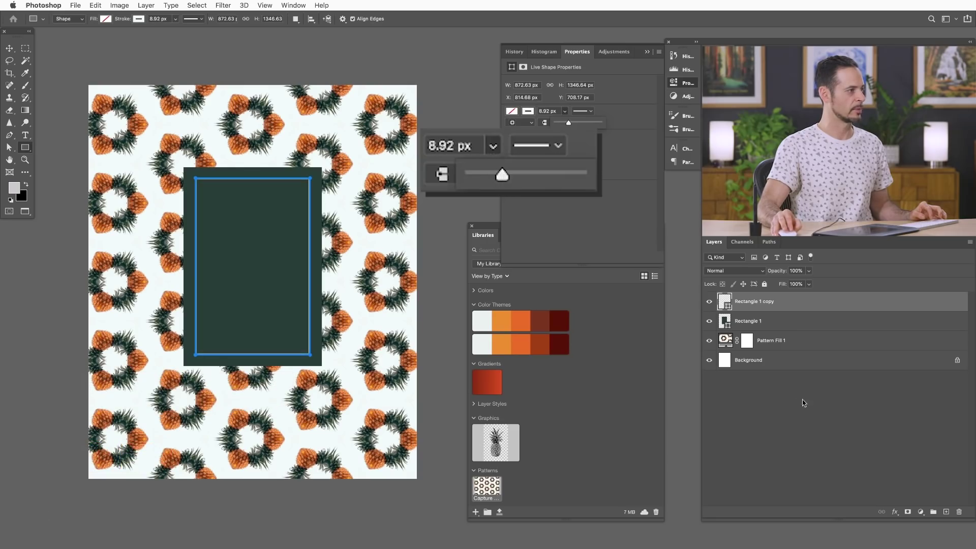
click(795, 416)
Step: Scale the green panel and white frame together to 114% around their centre
click(754, 302)
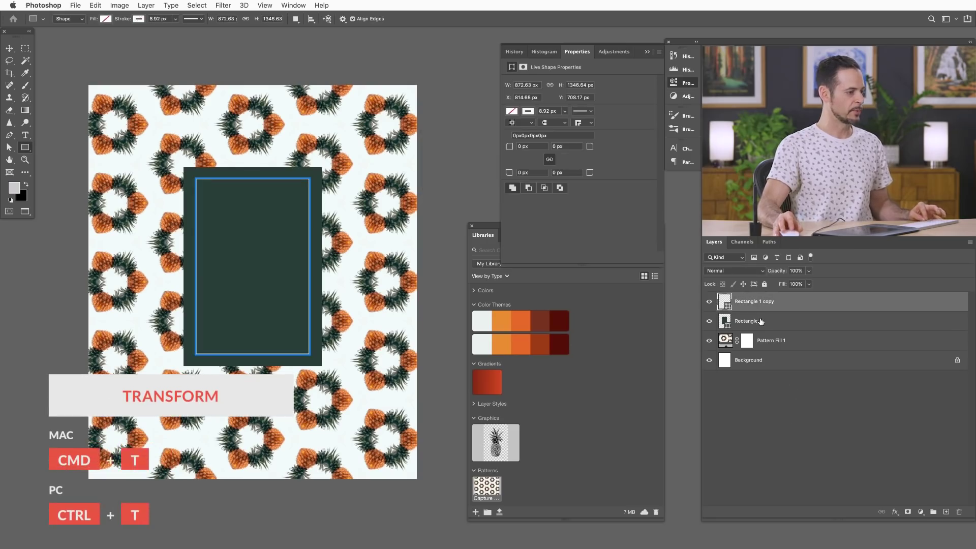
shift+click(748, 320)
key(super+t)
drag(321, 169, 332, 158)
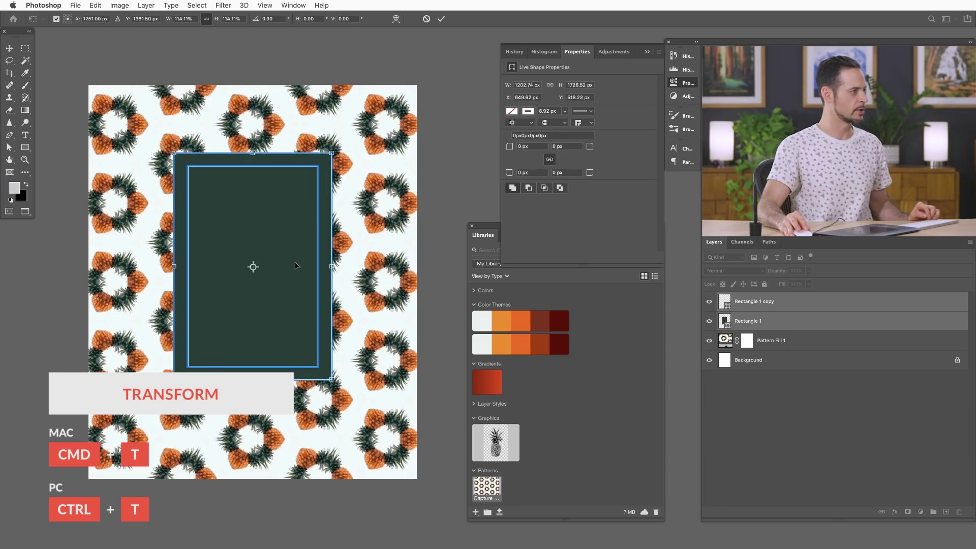
key(Return)
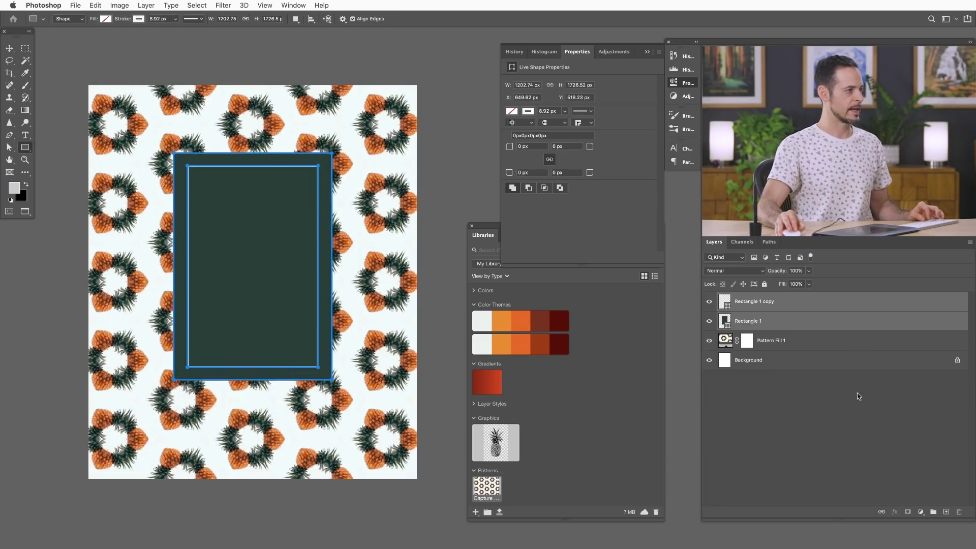
click(845, 410)
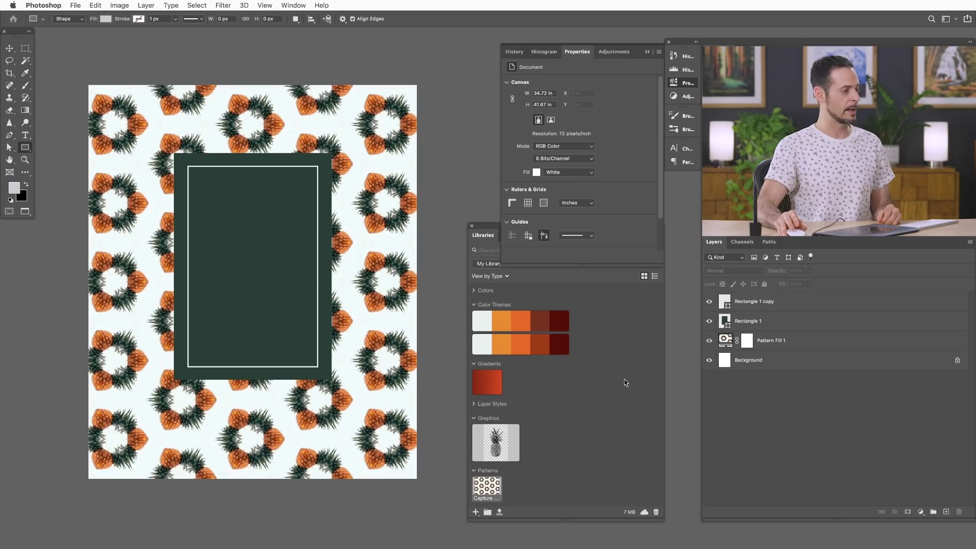
Step: Place Capture Shape 1 from Libraries into the green panel as a linked smart object
drag(506, 452, 397, 359)
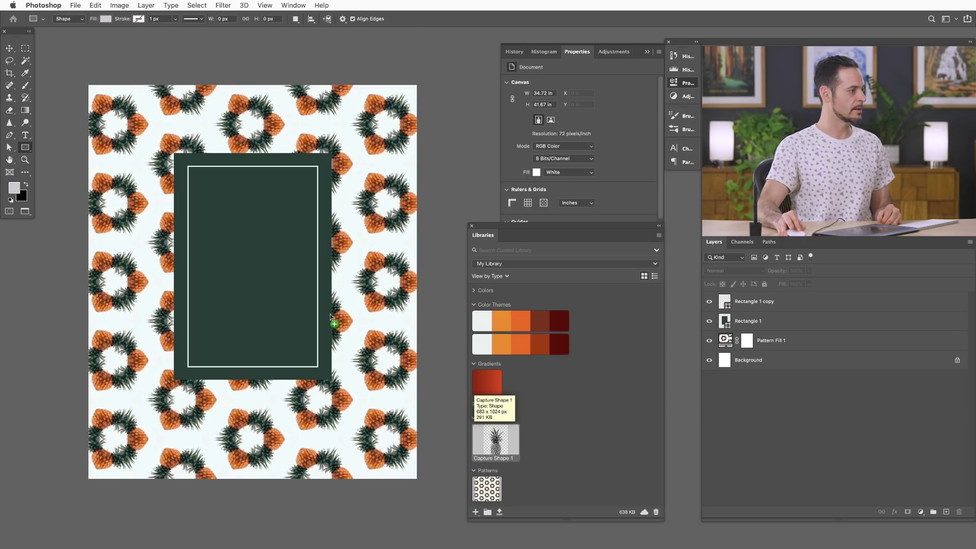
drag(265, 253, 265, 255)
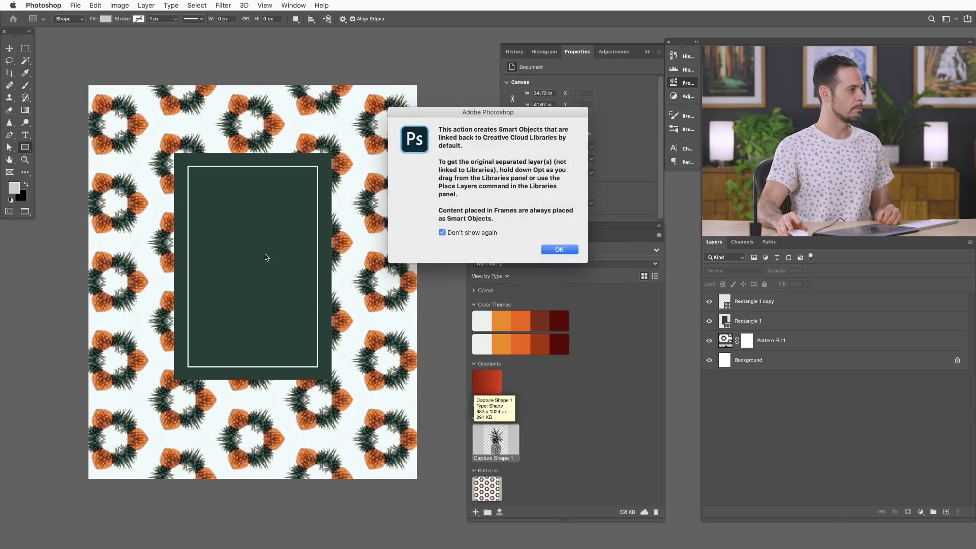
click(559, 250)
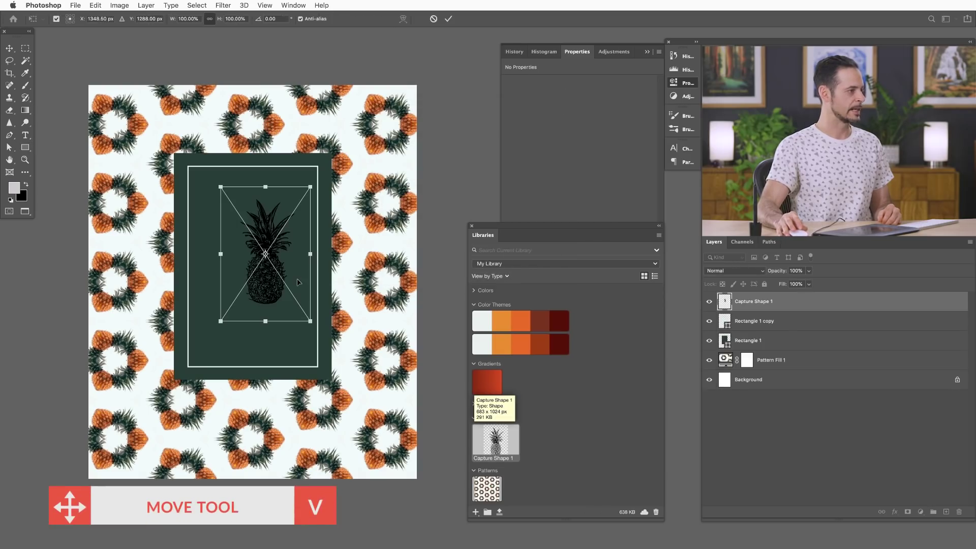
key(Return)
Step: Move the pineapple higher in the panel and invert it to white
key(v)
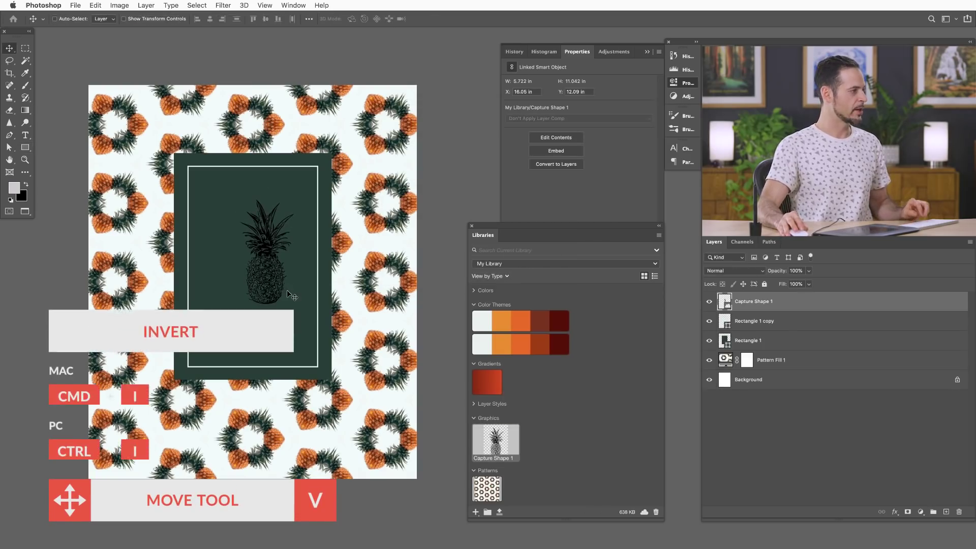
drag(290, 295, 275, 291)
key(super+i)
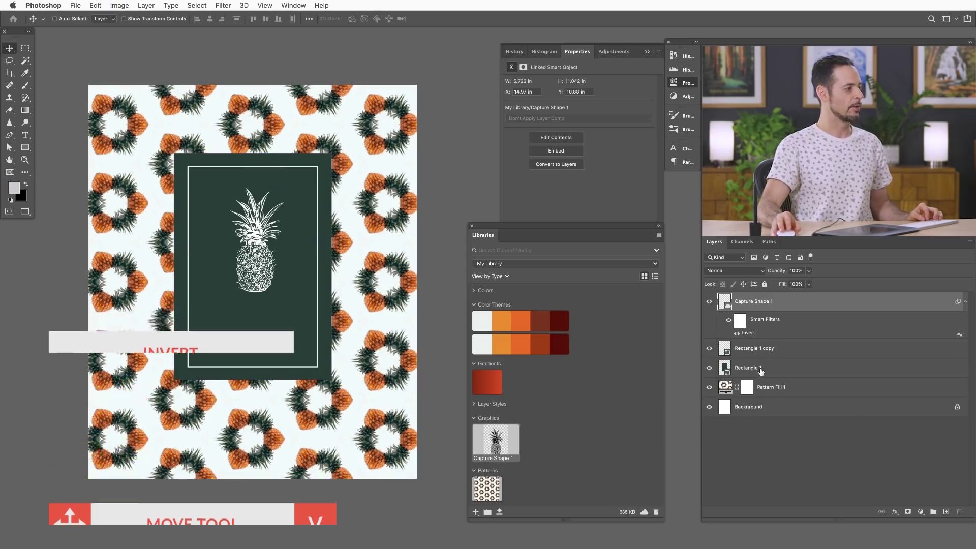
Step: Add an ALOHA text line below the pineapple
key(t)
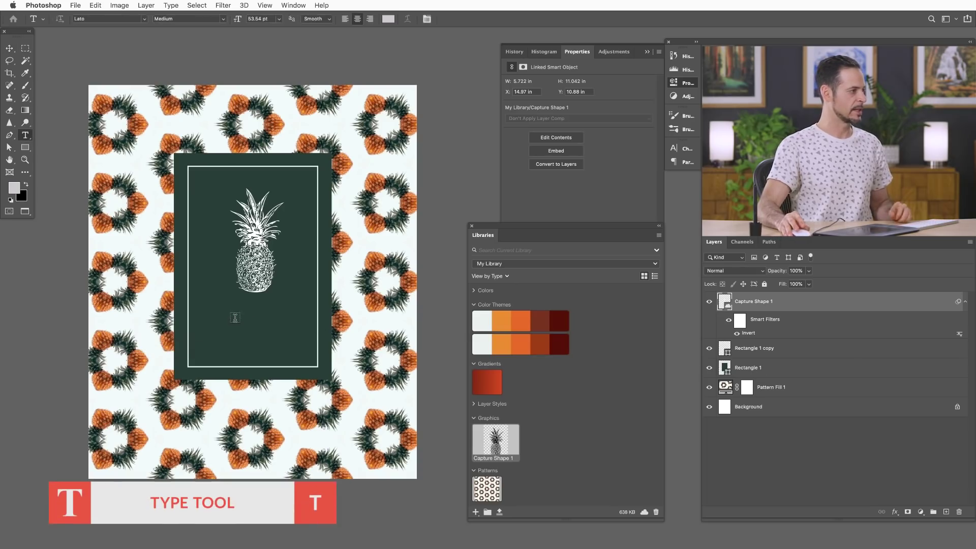
click(235, 320)
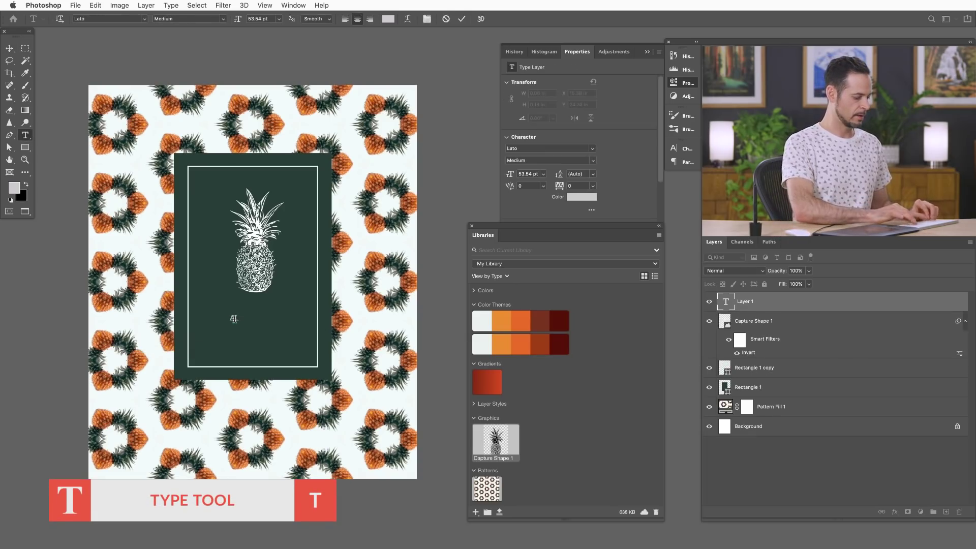
key(super+Return)
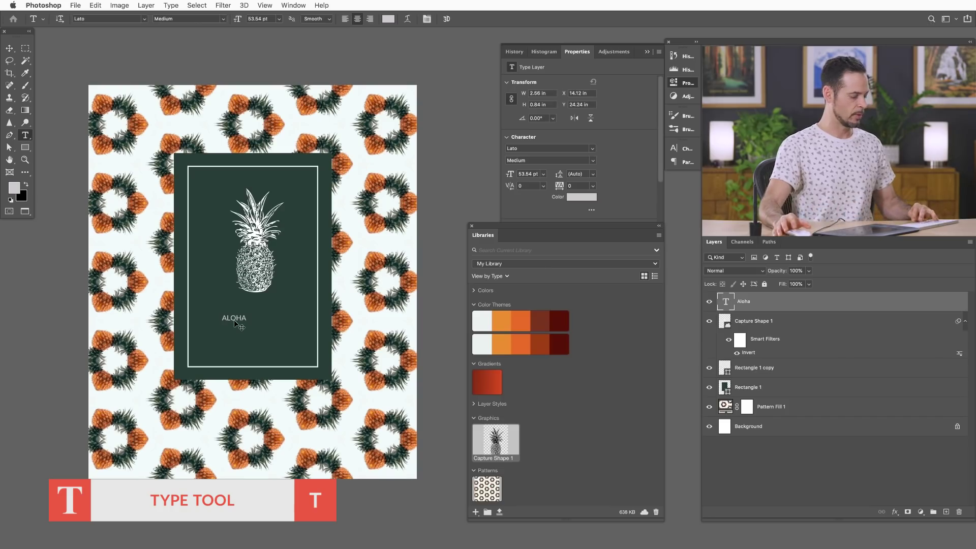
Step: Duplicate the ALOHA line, move it just below, and retype it as PINEAPPLES
key(super+j)
key(v)
drag(242, 323, 249, 336)
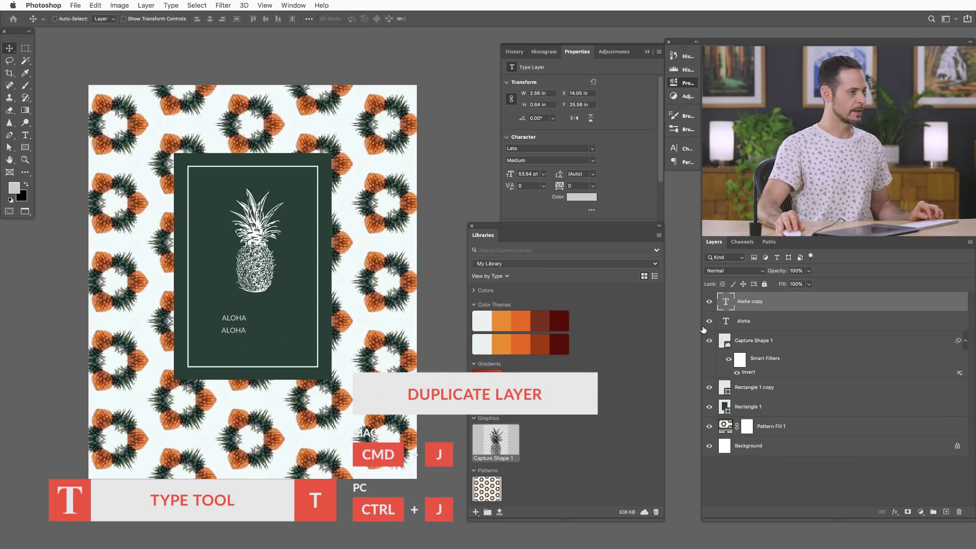
double_click(726, 304)
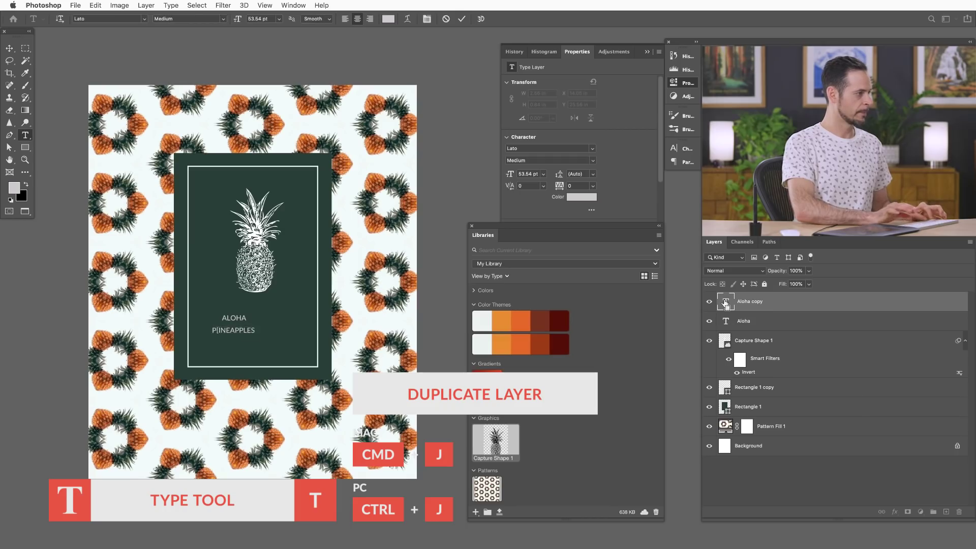
key(super+Return)
key(v)
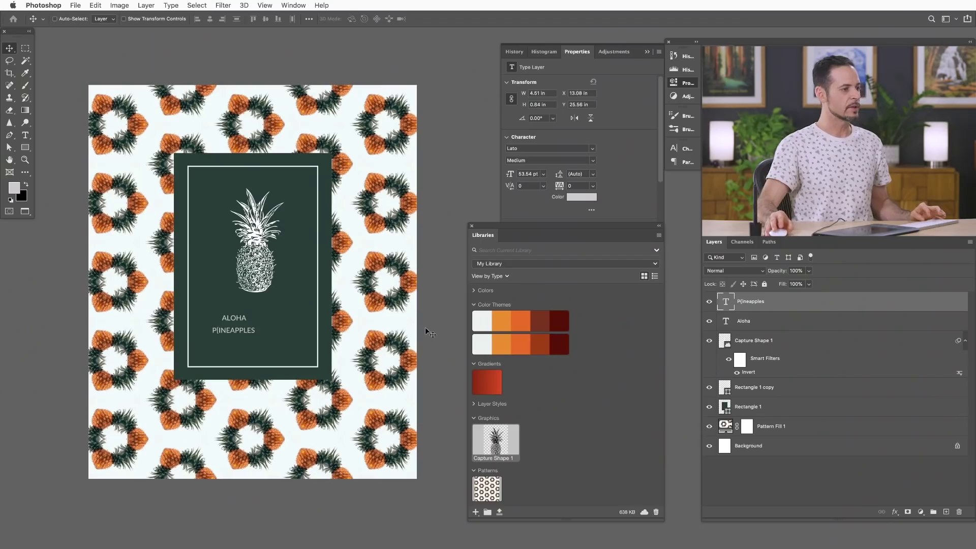
Step: Make Capture Shape 1 visible and centre it horizontally in the green panel
super+click(725, 407)
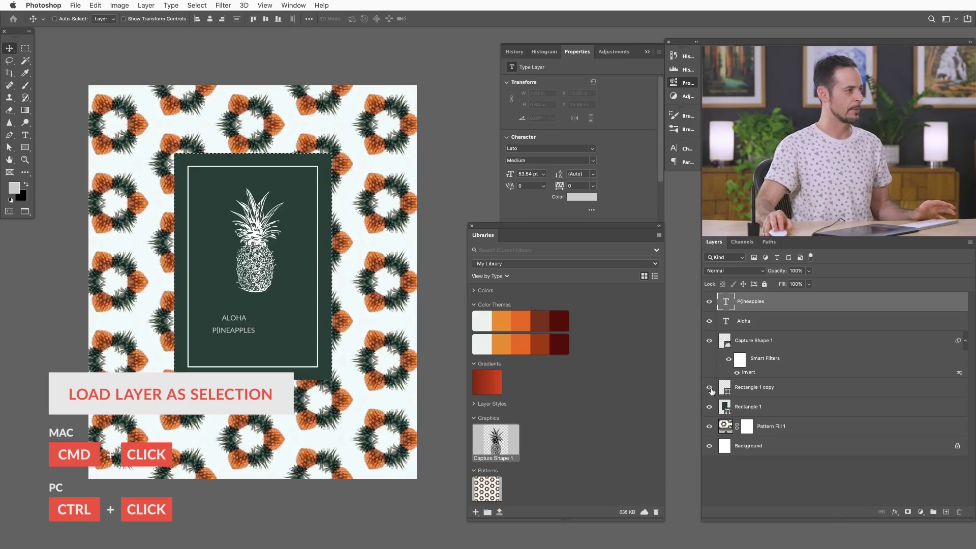
click(775, 391)
key(v)
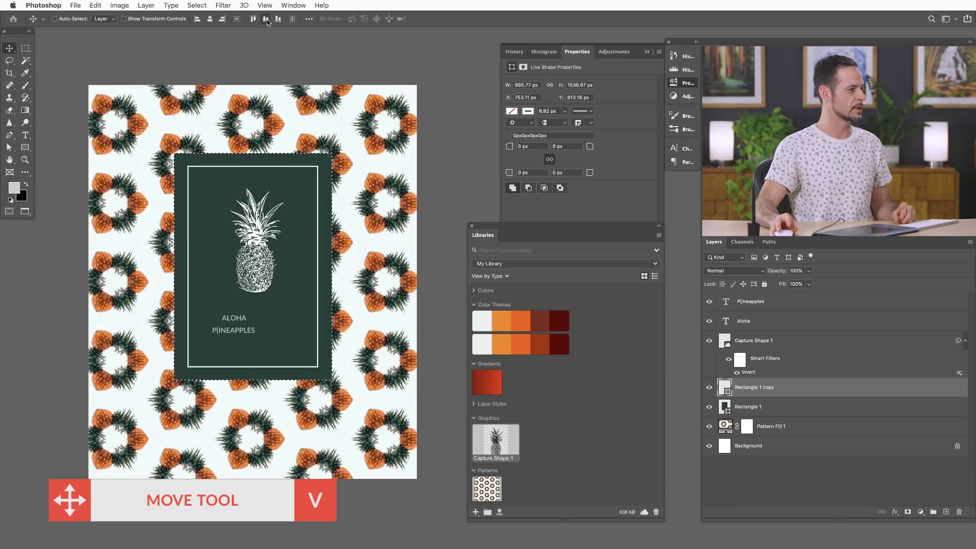
click(725, 346)
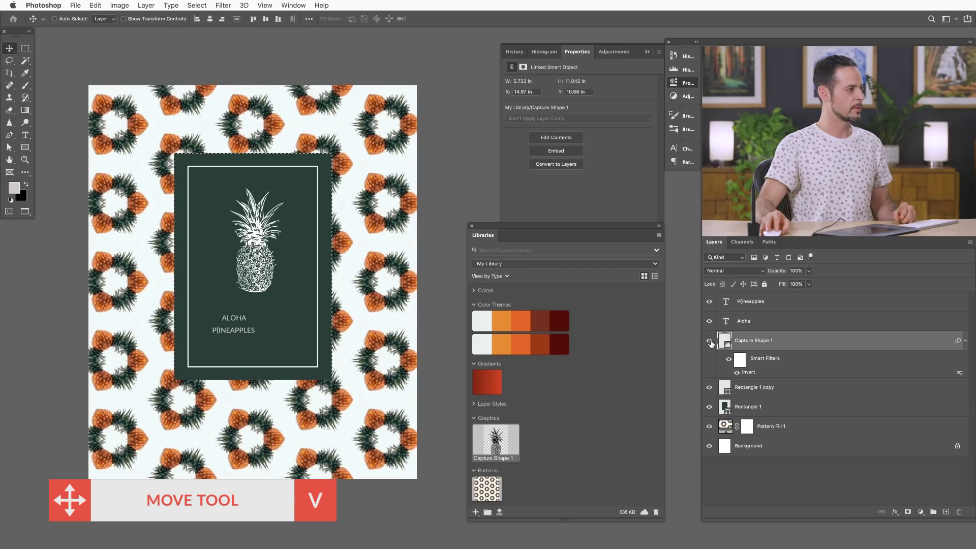
click(710, 341)
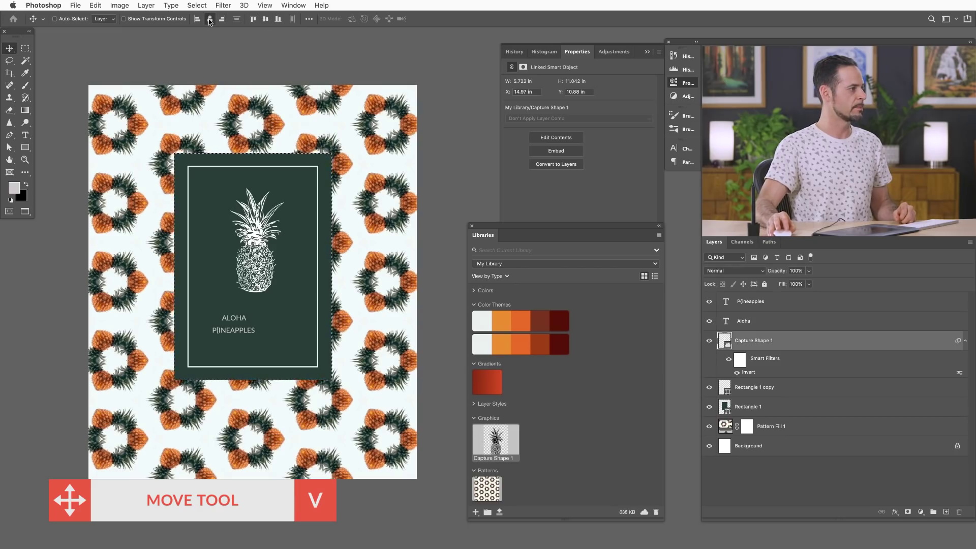
click(209, 19)
Step: Align the two text layers beneath the pineapple and set PINEAPPLES to Lato Black
click(755, 319)
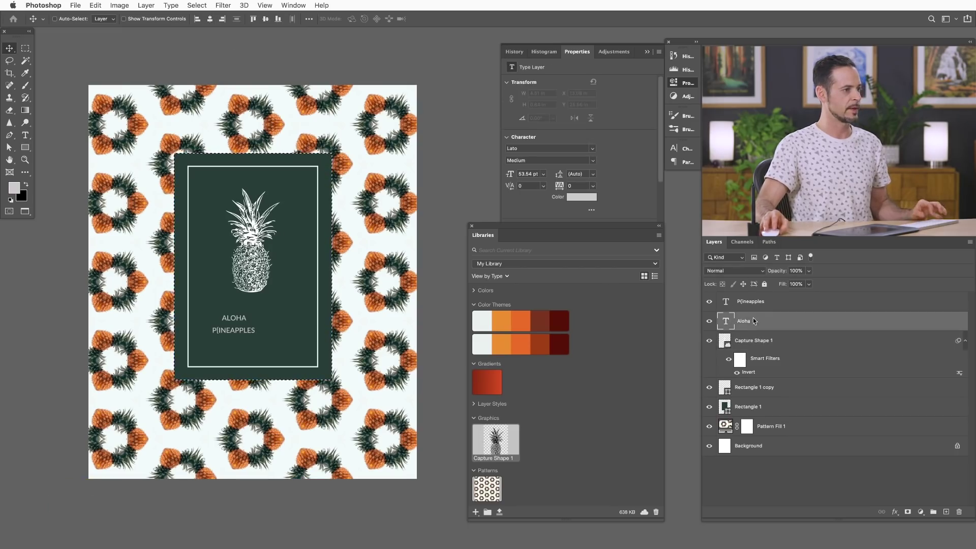
super+click(768, 303)
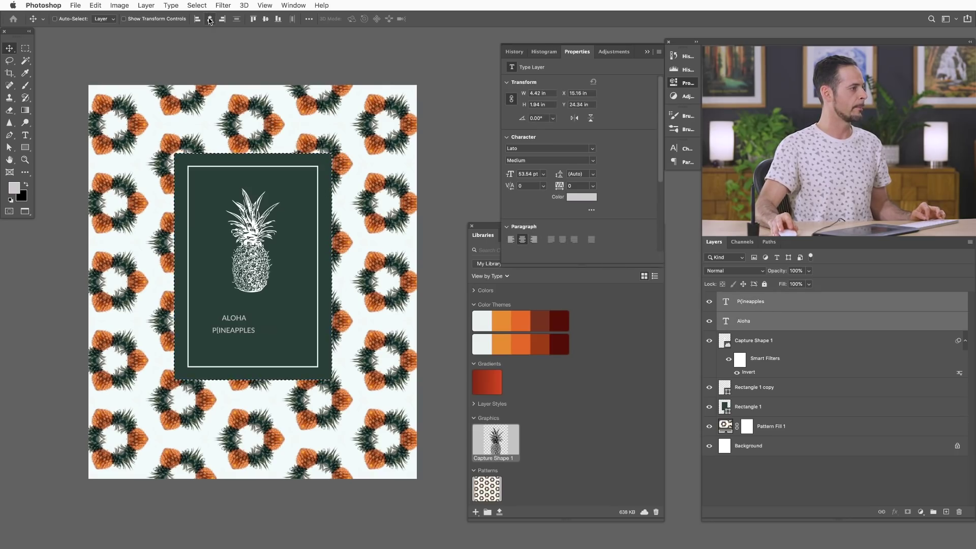
click(769, 327)
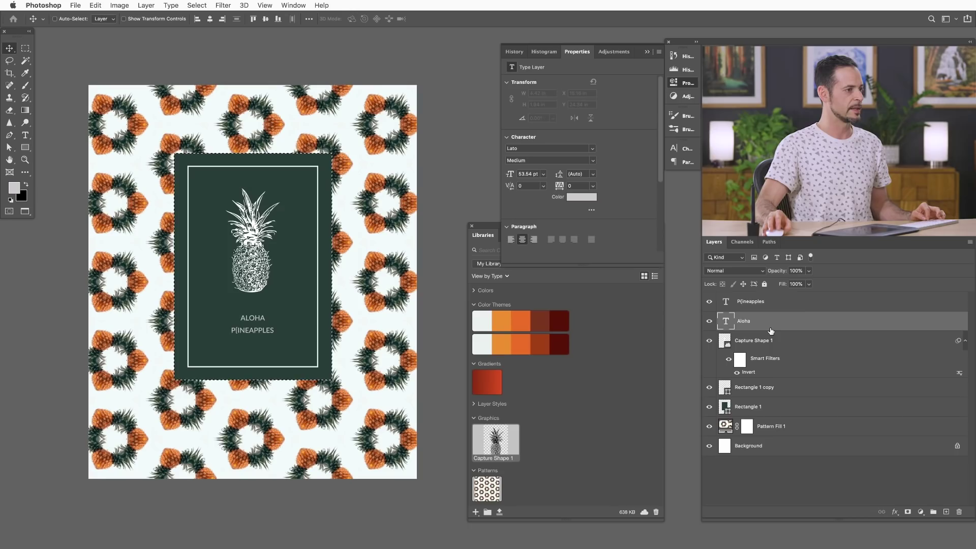
click(756, 304)
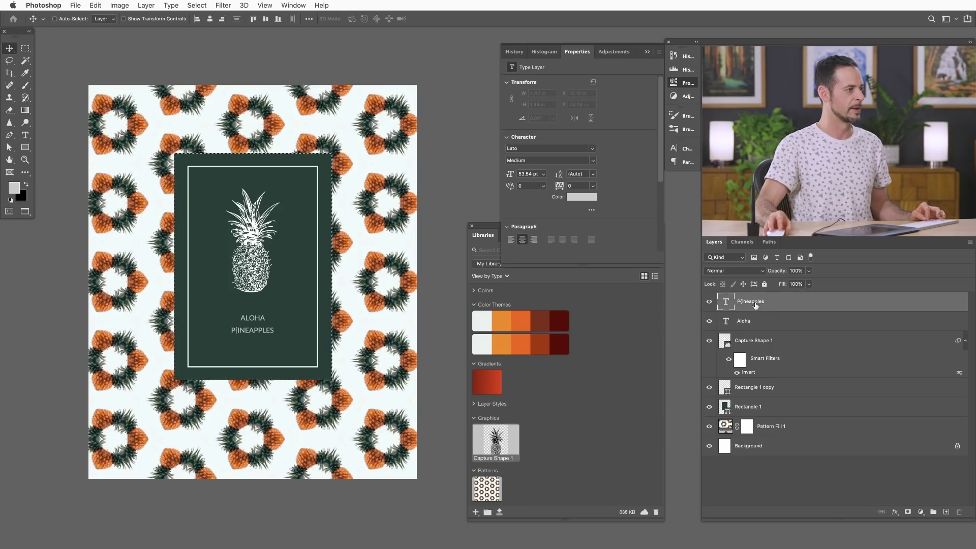
click(594, 162)
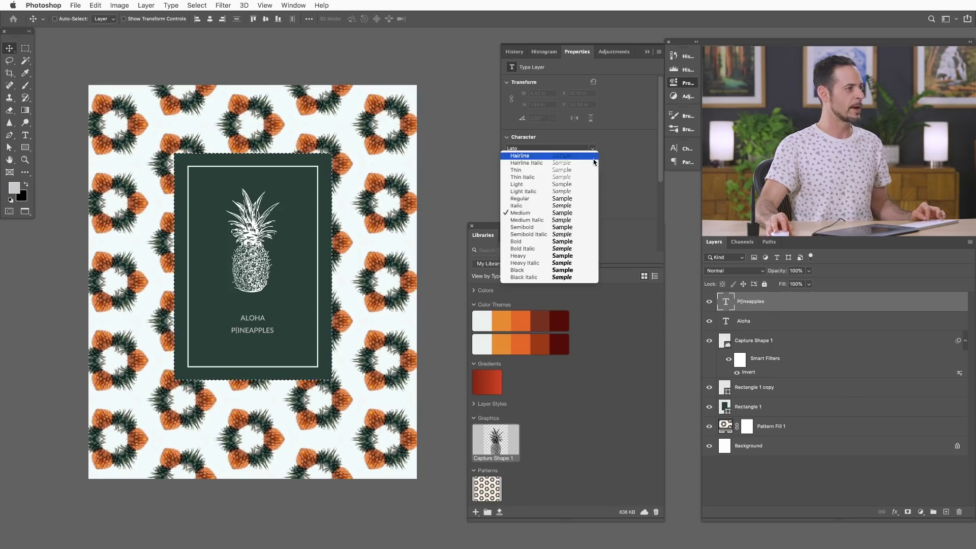
click(536, 270)
key(t)
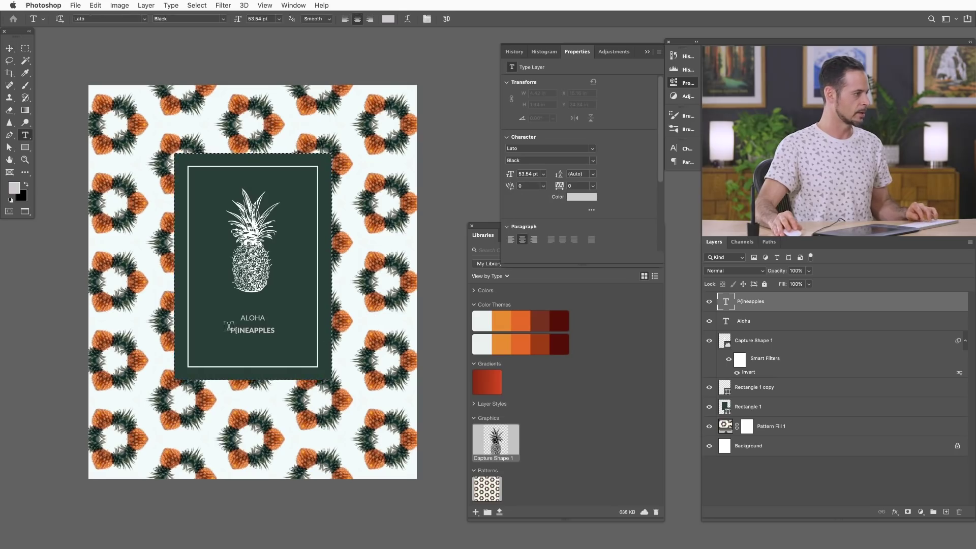
click(230, 328)
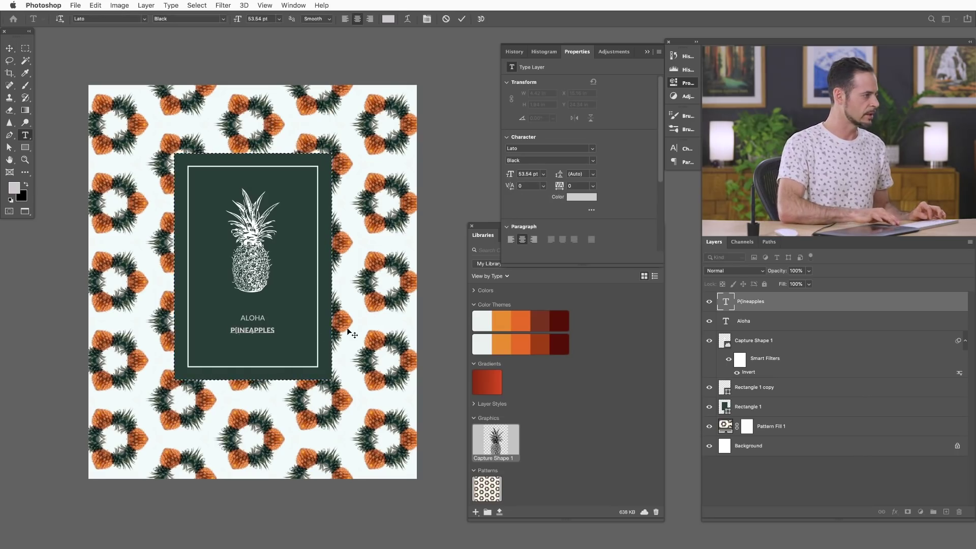
Step: Scale up both text lines and recolour them near-white f2fbfa
key(Escape)
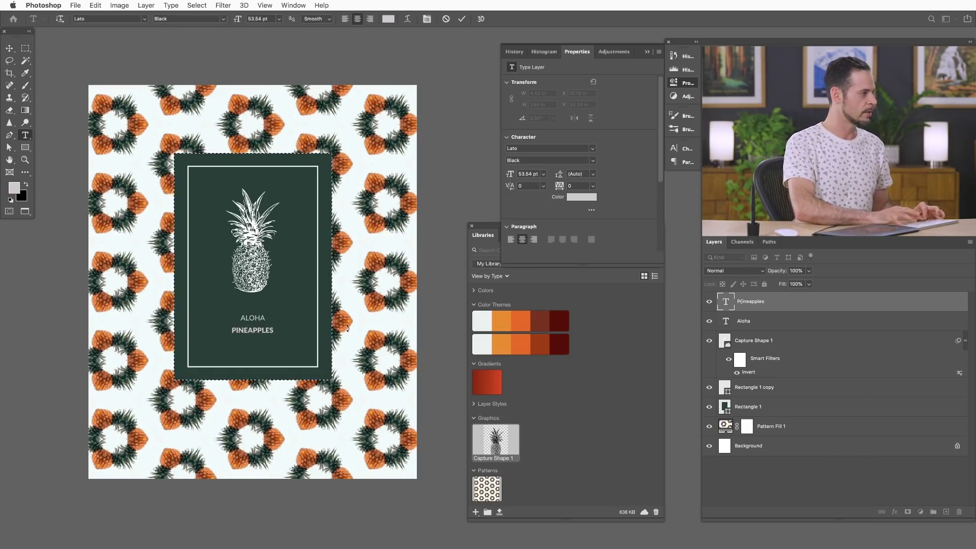
key(super+d)
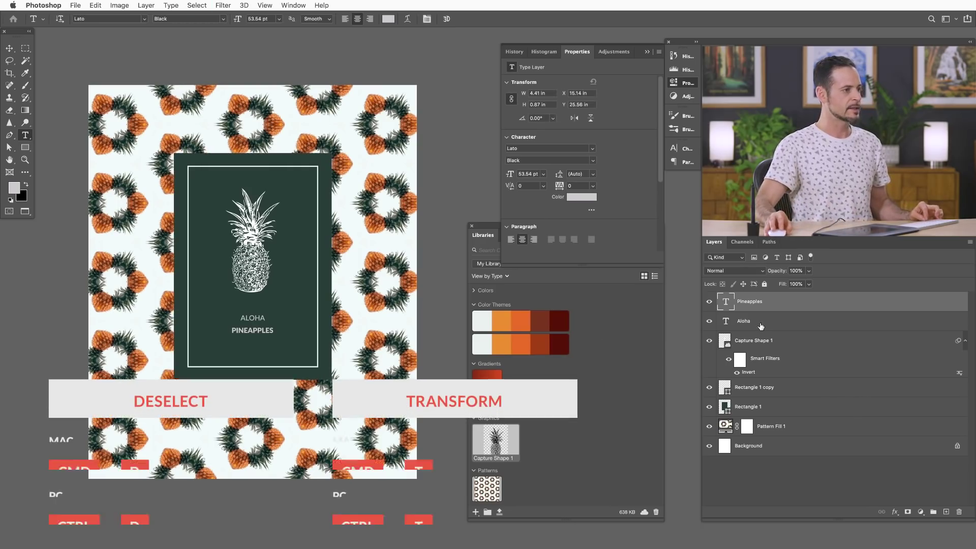
shift+click(761, 326)
key(super+t)
drag(275, 313, 290, 307)
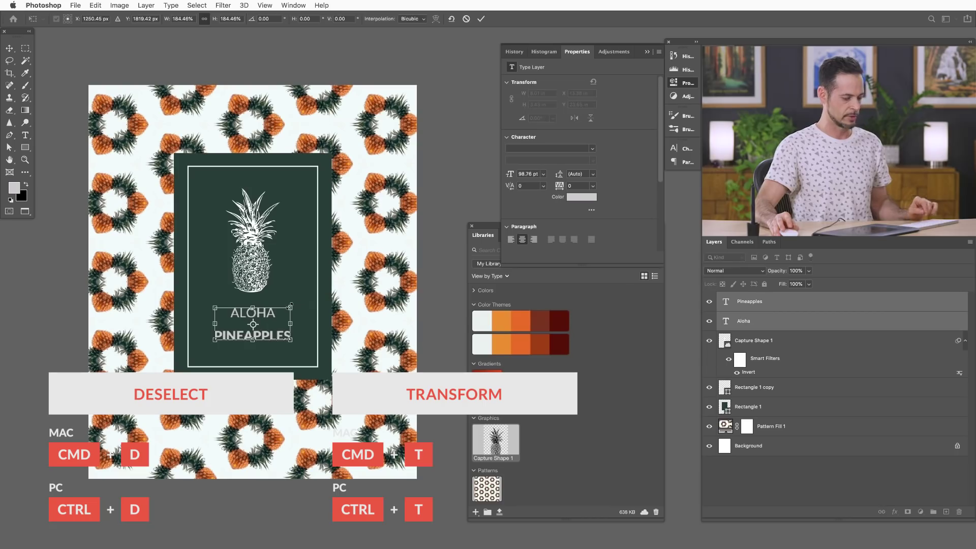
key(Return)
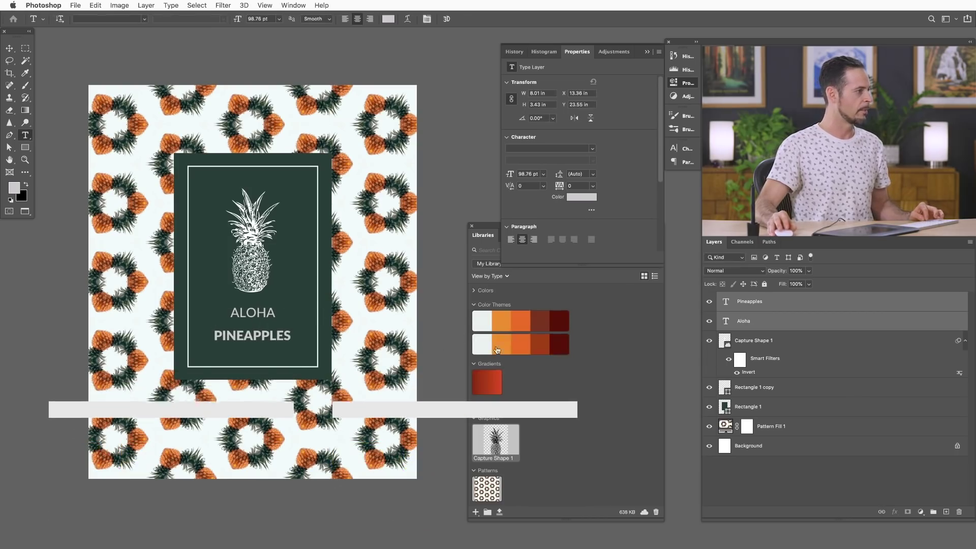
click(581, 197)
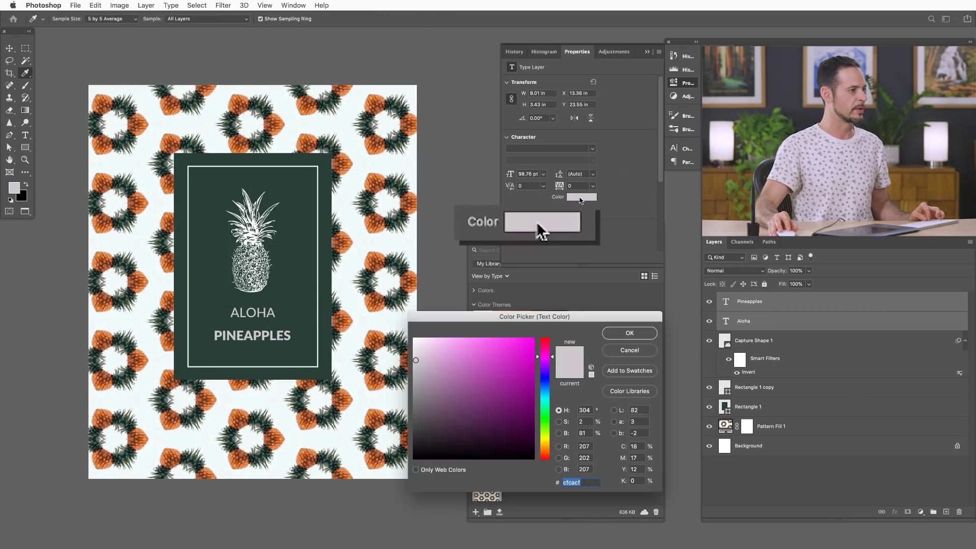
click(397, 245)
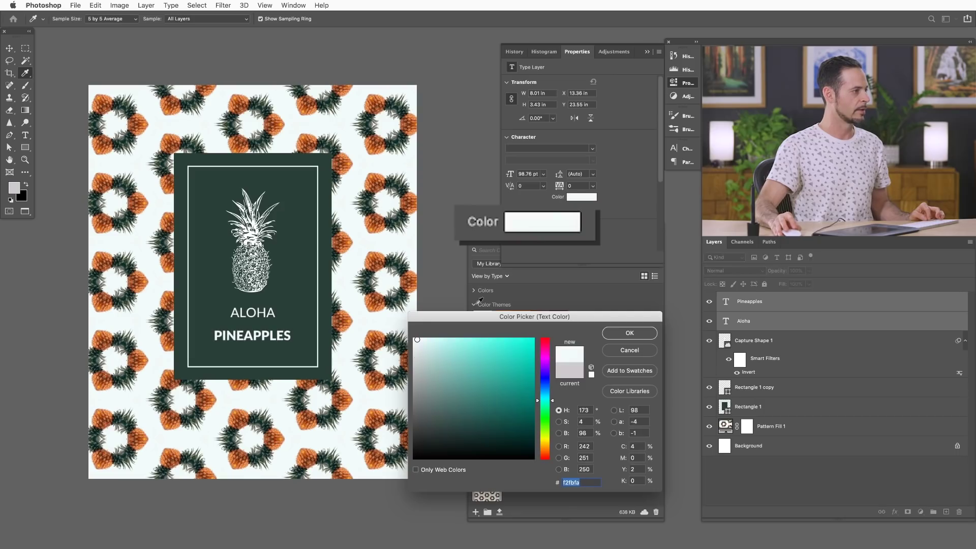
click(643, 336)
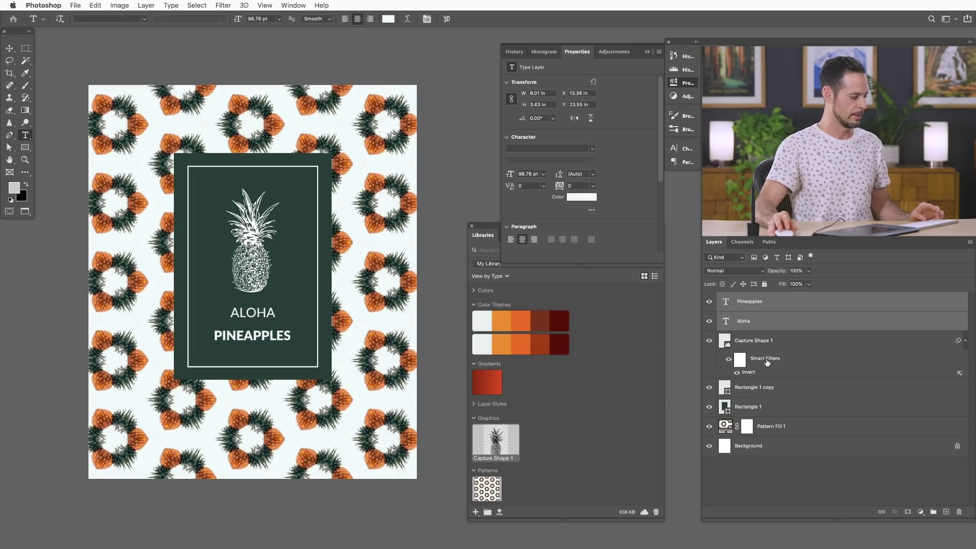
Step: Set ALOHA to Lato Light and shift the text slightly lower in the panel
click(773, 324)
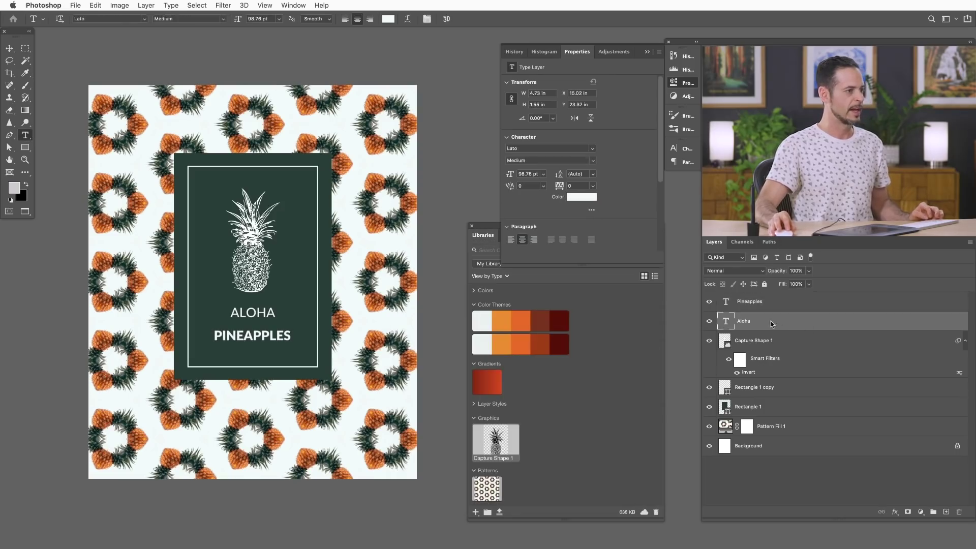
click(590, 162)
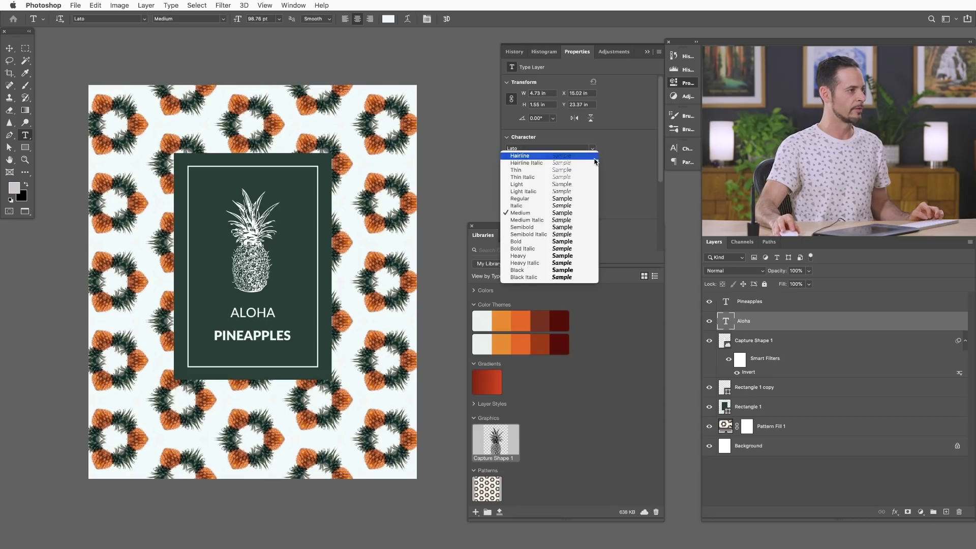
click(561, 199)
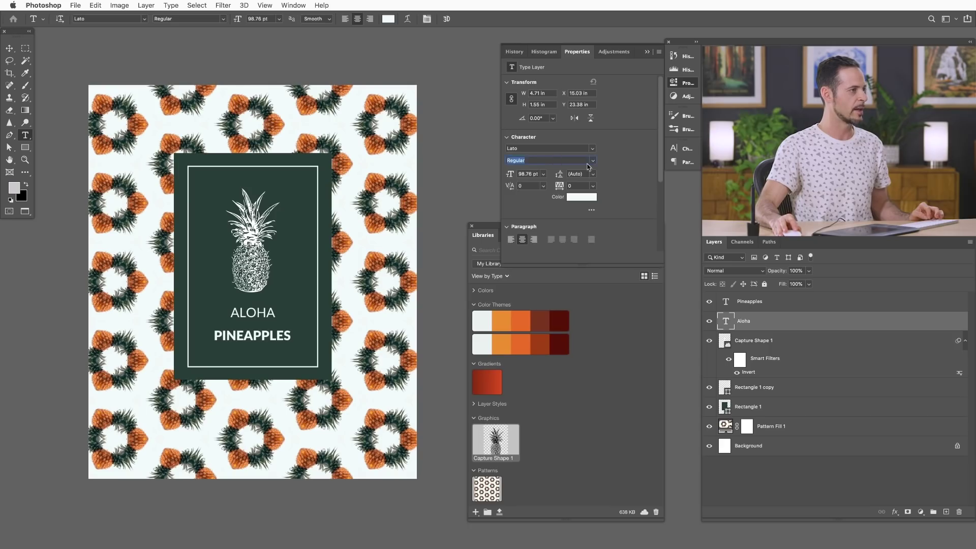
click(588, 165)
click(559, 185)
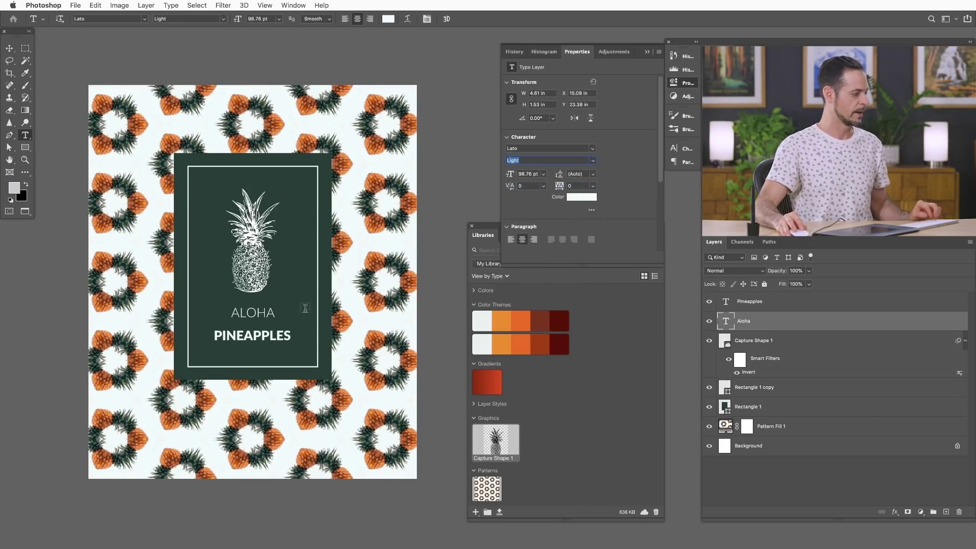
drag(332, 324, 316, 324)
key(v)
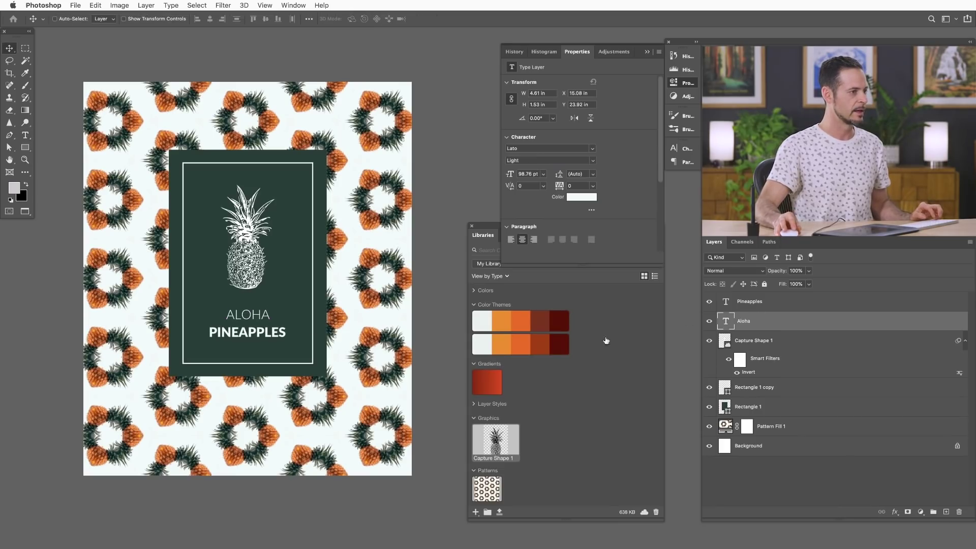
shift+click(750, 302)
Step: Move the text down slightly and enlarge the pineapple graphic
drag(337, 358, 338, 364)
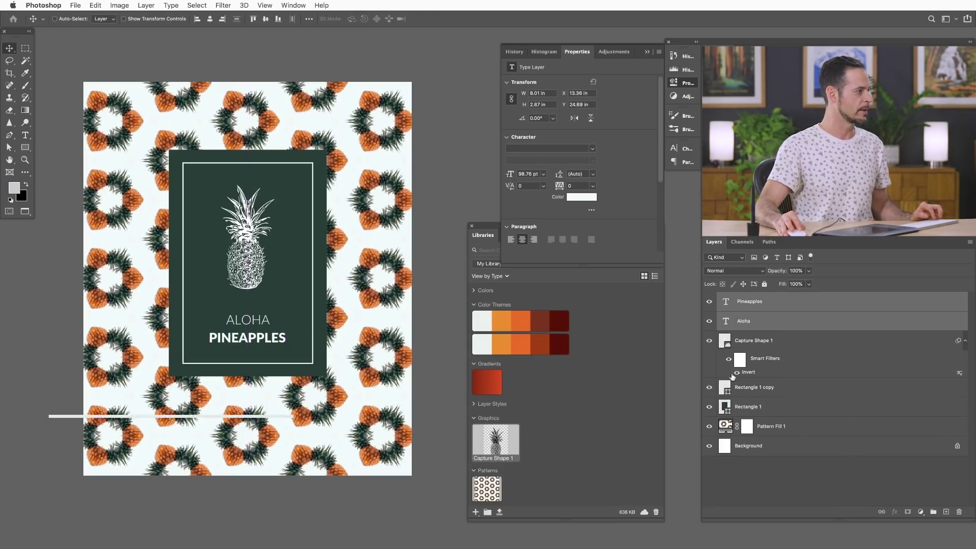
click(751, 341)
key(super+t)
drag(286, 174, 302, 163)
key(Return)
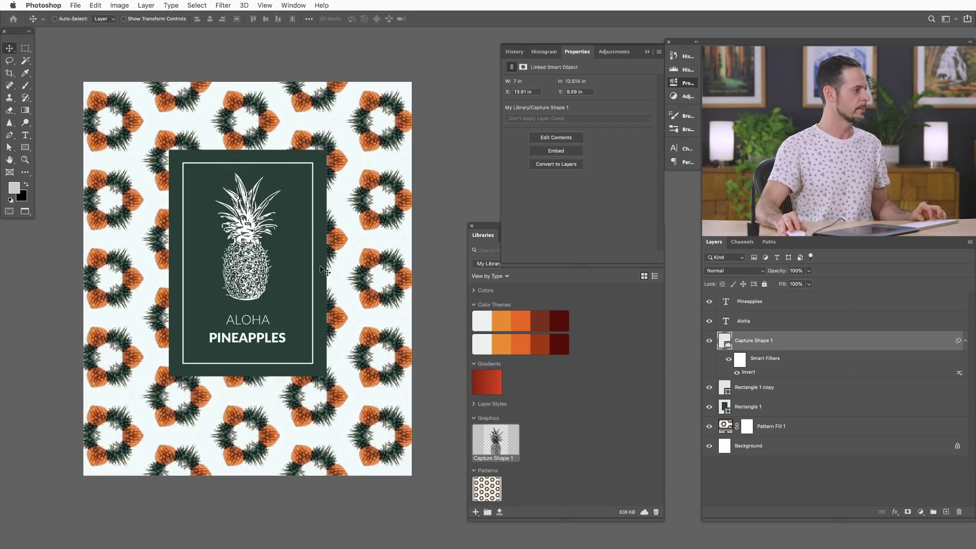
Step: Move both ALOHA and PINEAPPLES text lines down 0.444 in
click(769, 322)
shift+click(763, 301)
drag(340, 338, 339, 342)
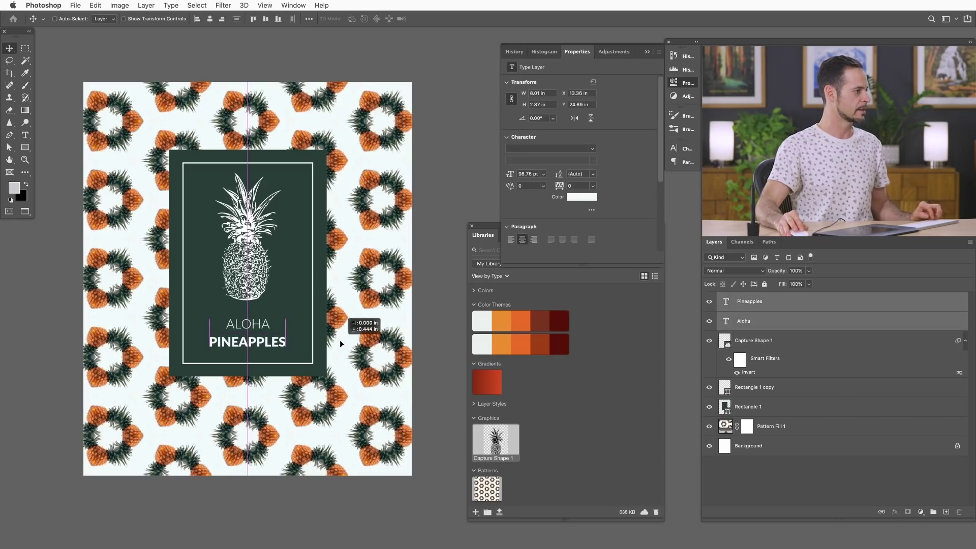
click(802, 307)
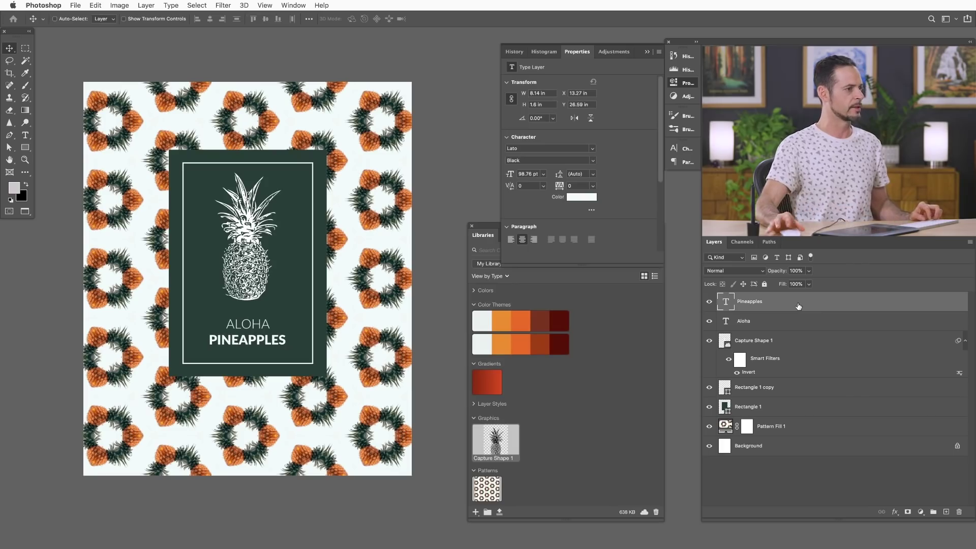
shift+click(771, 326)
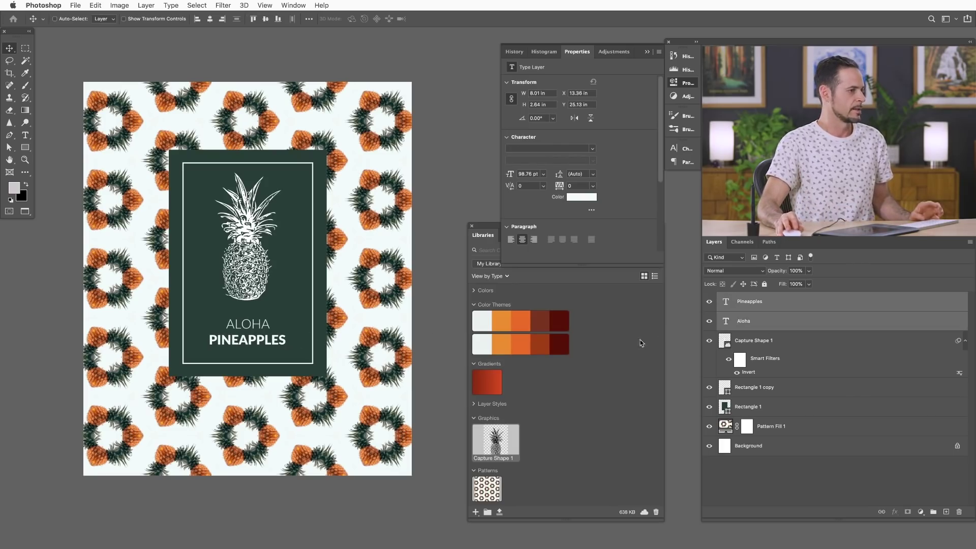
Step: Shrink the pineapple to about 112.67% and nudge it up just above the text
click(767, 349)
drag(326, 354, 328, 357)
key(super+t)
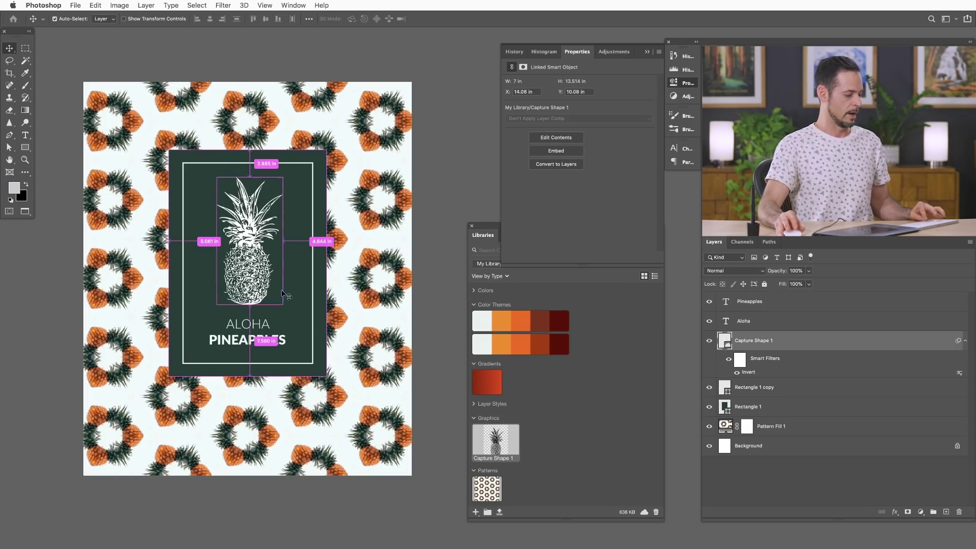
mouse_move(299, 161)
mouse_down()
mouse_move(335, 144)
mouse_move(295, 168)
mouse_up()
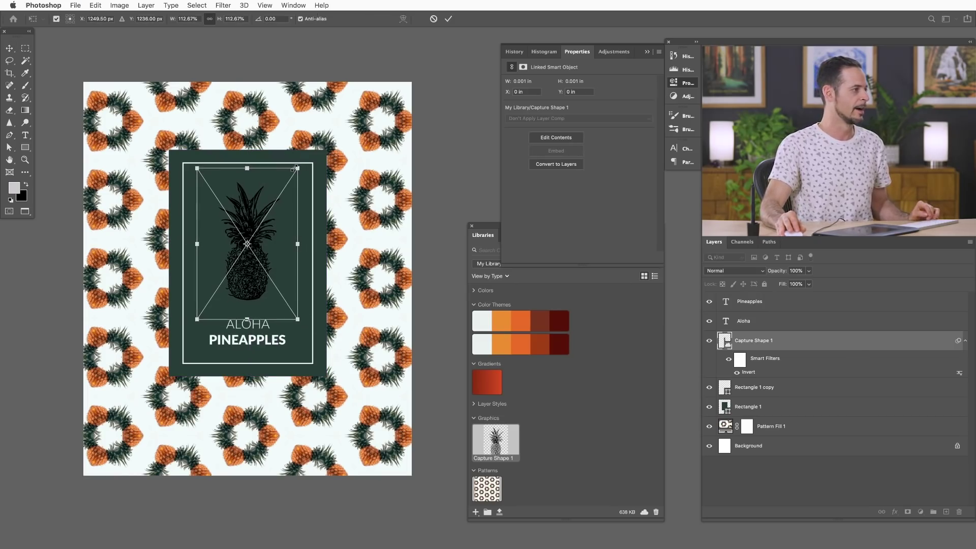
key(Return)
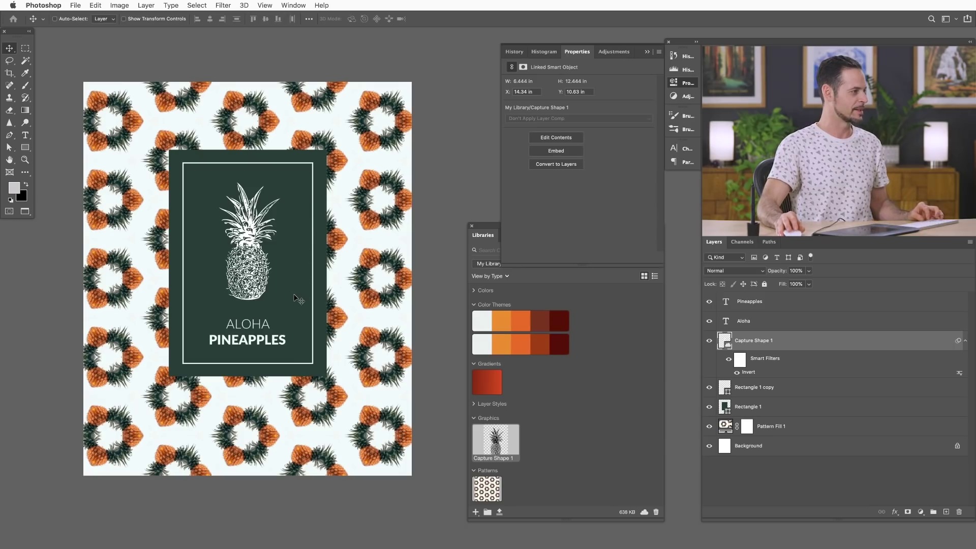
drag(295, 297, 296, 291)
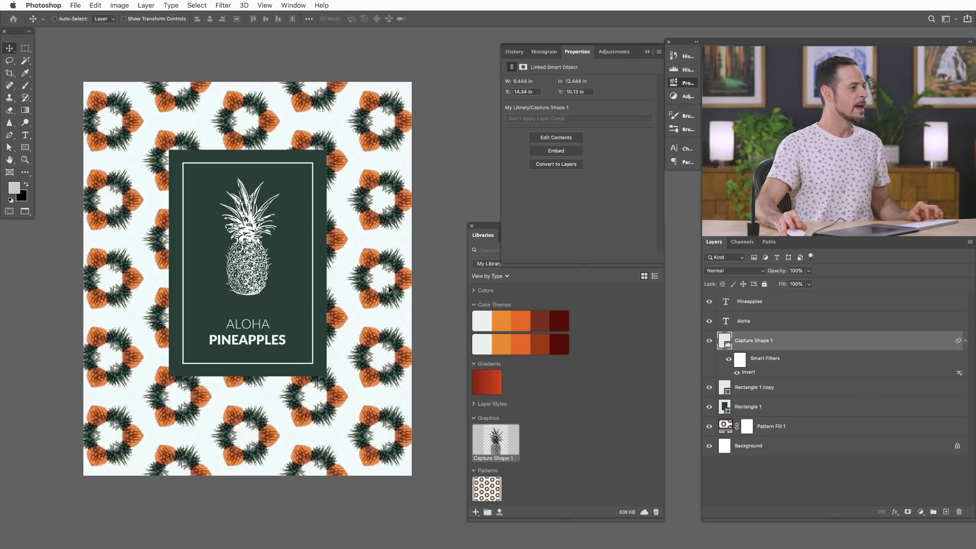
drag(378, 280, 404, 282)
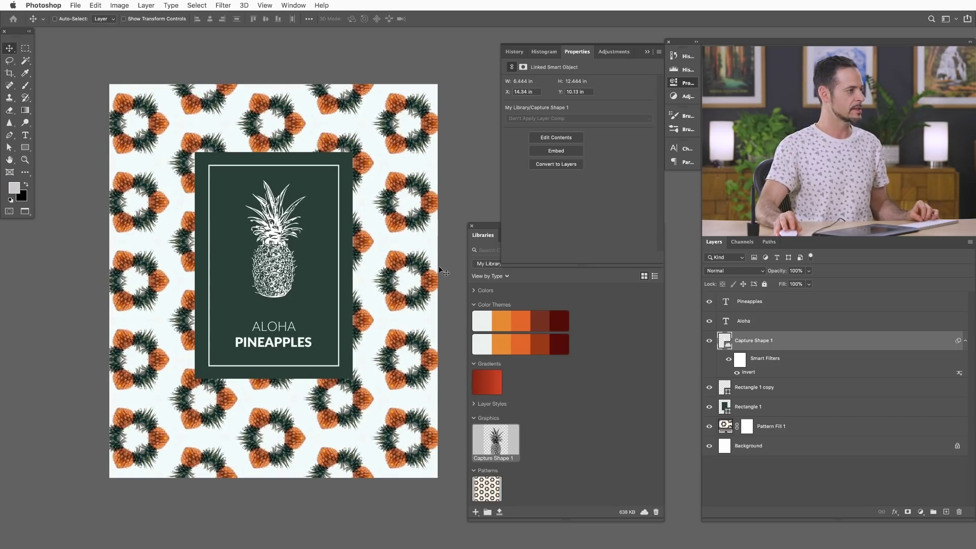
click(689, 83)
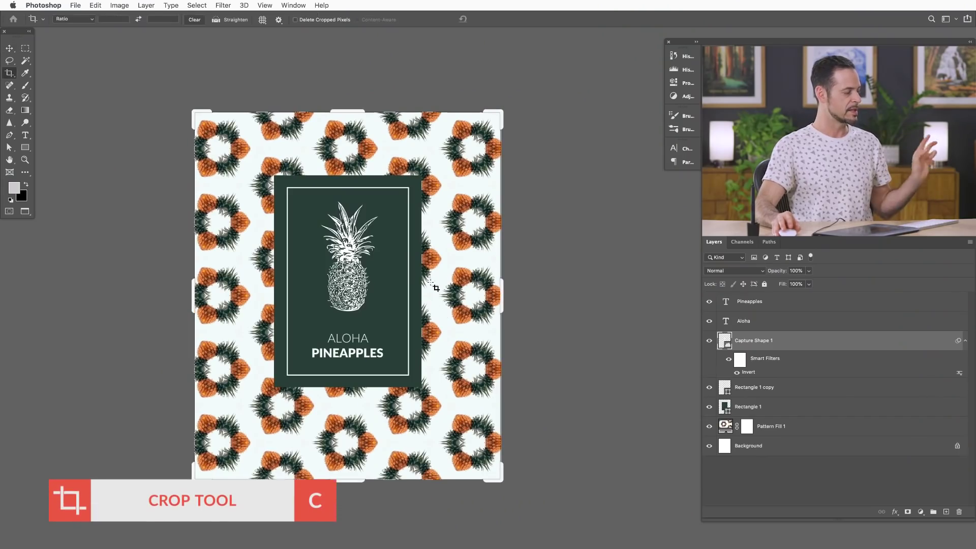
Step: Crop outward to enlarge the canvas on every side, letting the pattern fill it
drag(497, 479, 538, 529)
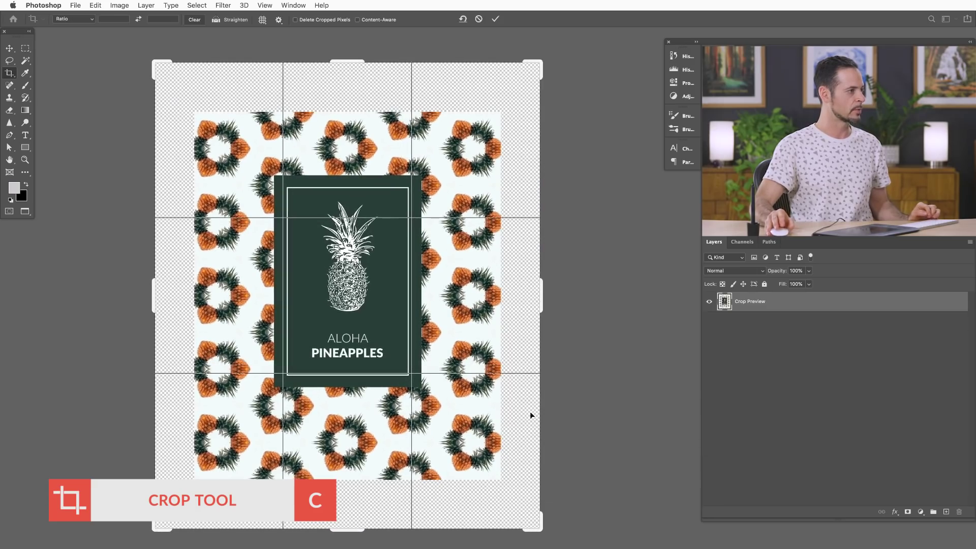
click(495, 19)
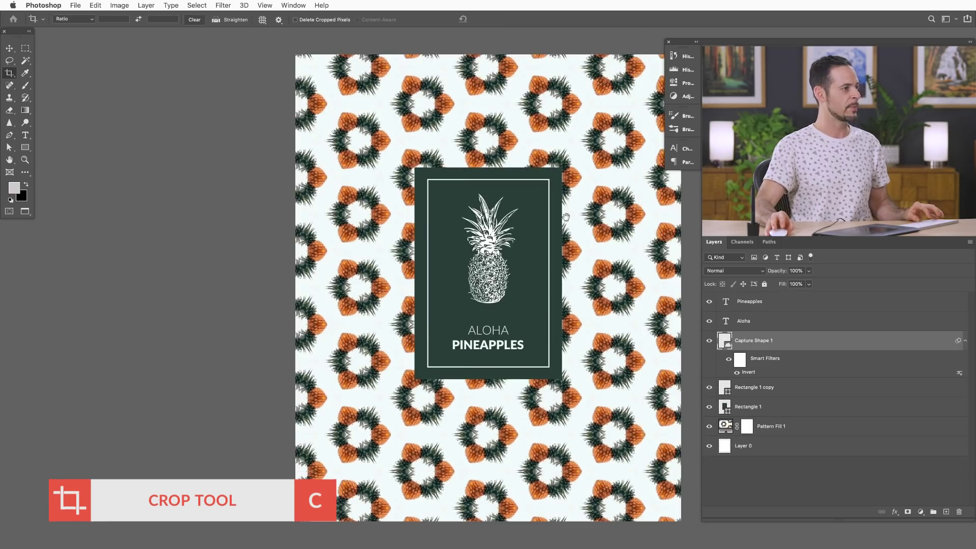
drag(565, 213, 466, 232)
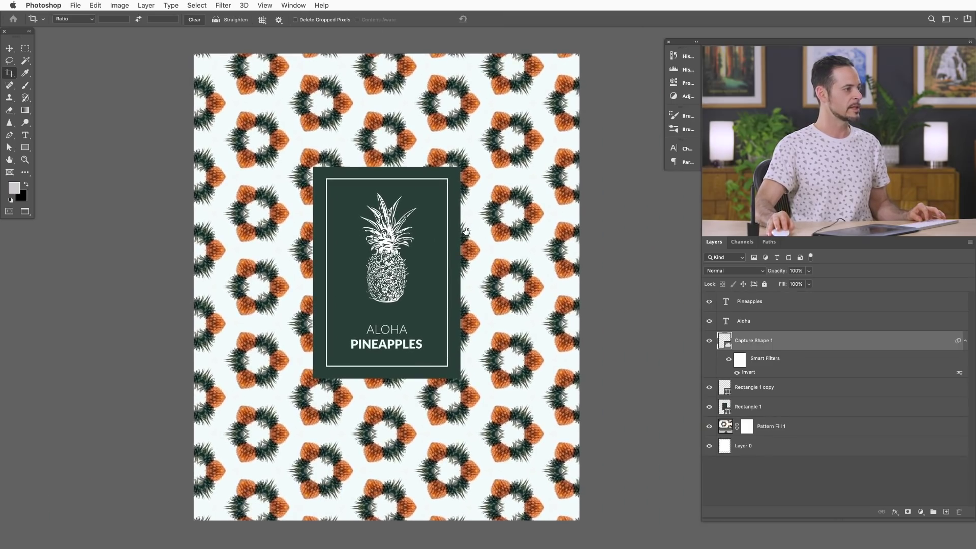
click(709, 428)
click(709, 428)
click(708, 428)
click(708, 428)
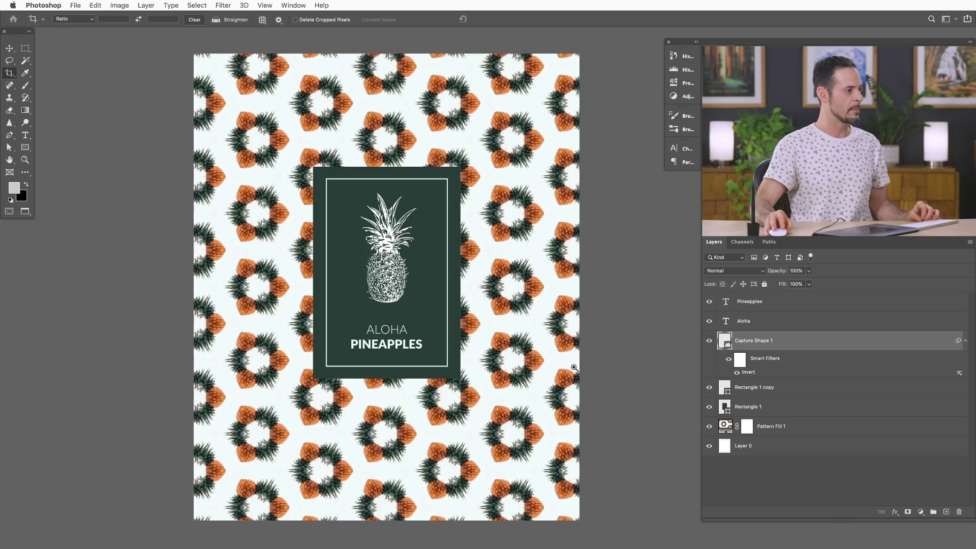
Step: Try a wider landscape crop, then undo it back to portrait
scroll(574, 367, down, 2)
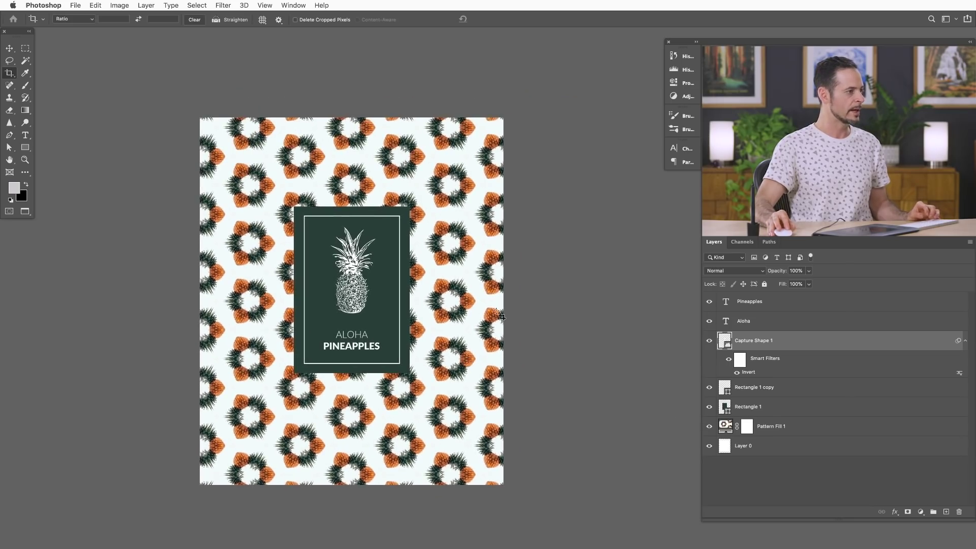
drag(499, 315, 604, 301)
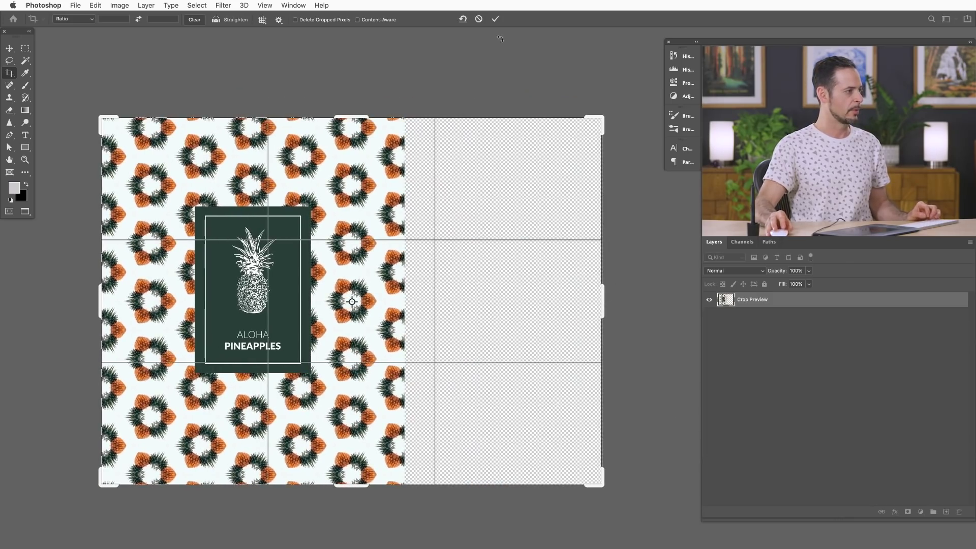
click(497, 22)
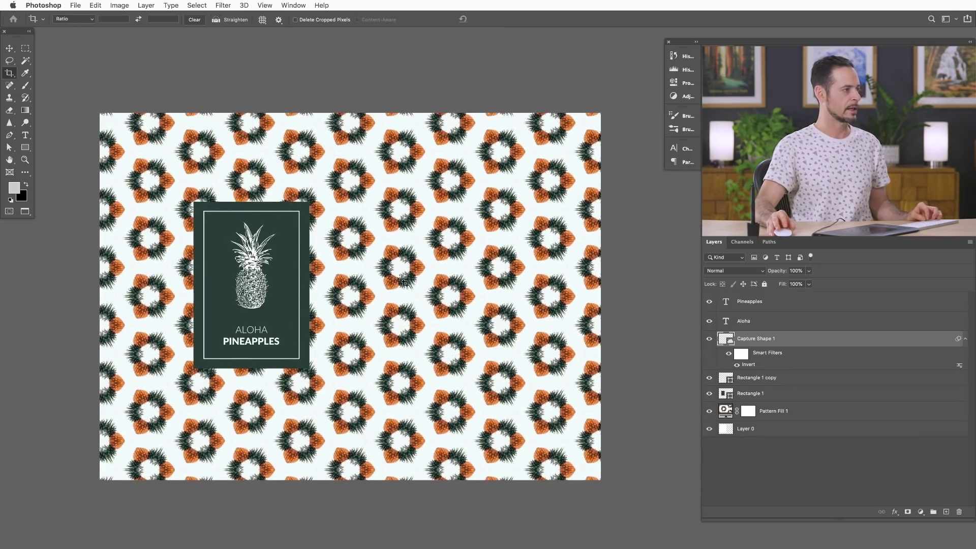
key(super+z)
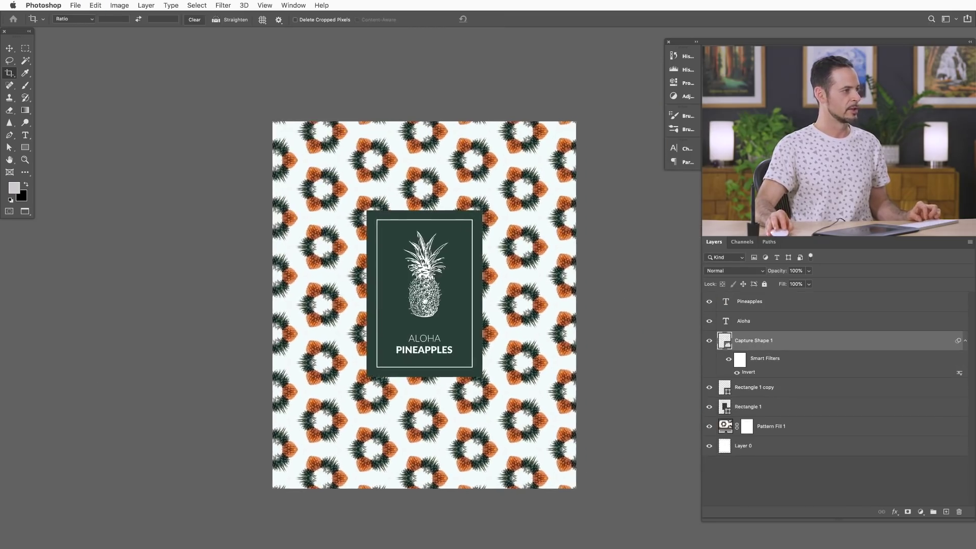
scroll(435, 293, up, 3)
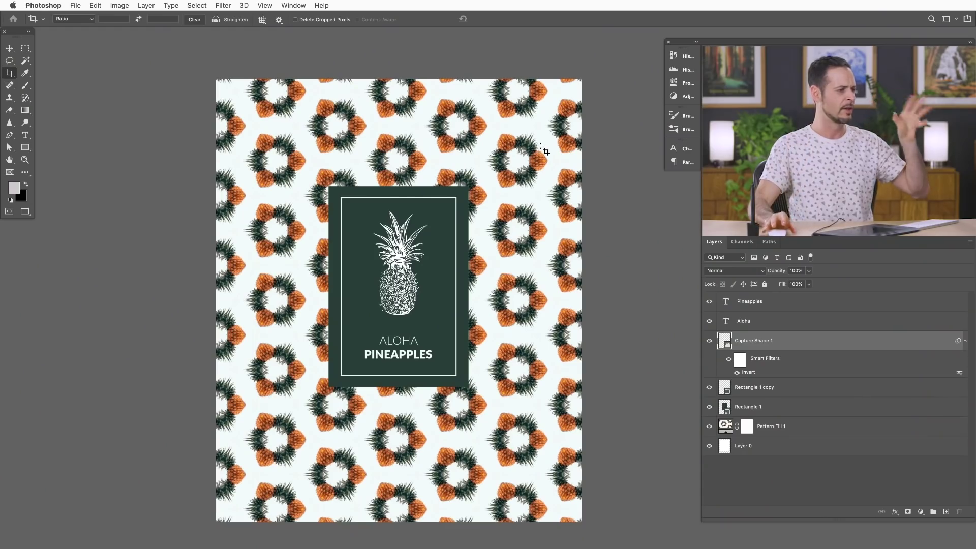
Step: Set the Pattern Fill 1 scale to 38%
double_click(726, 426)
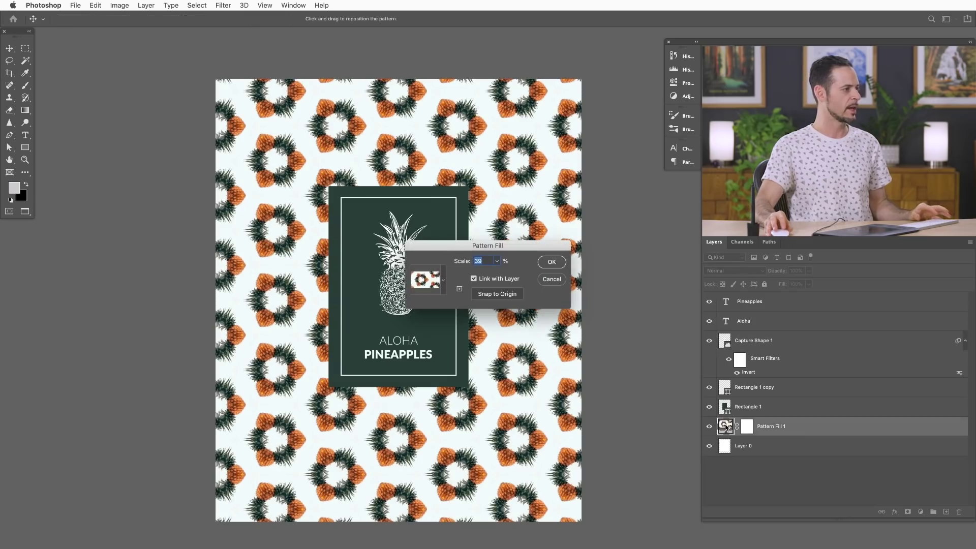
key(Down)
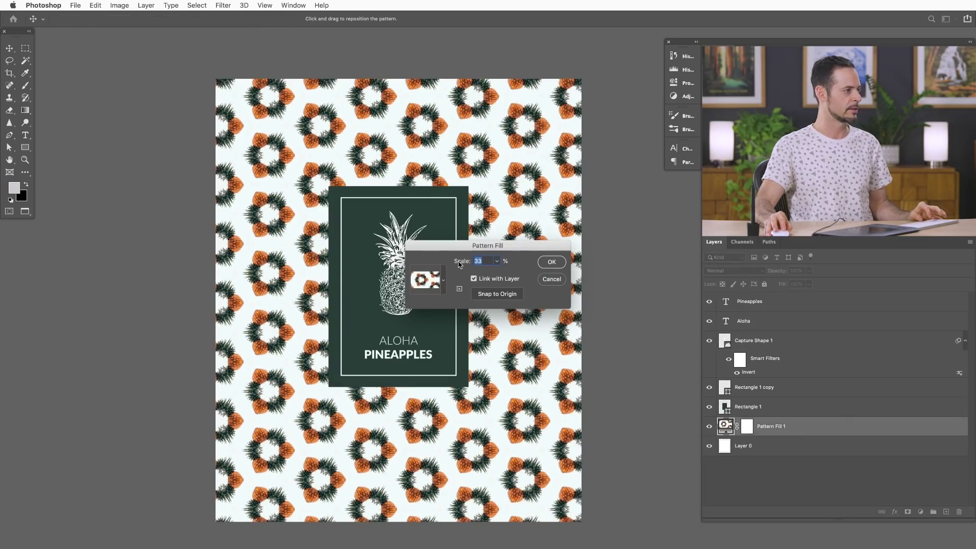
key(Up)
key(Up)
key(Up)
key(Up)
key(Up)
key(Up)
key(Up)
key(Up)
key(Up)
key(Up)
key(Up)
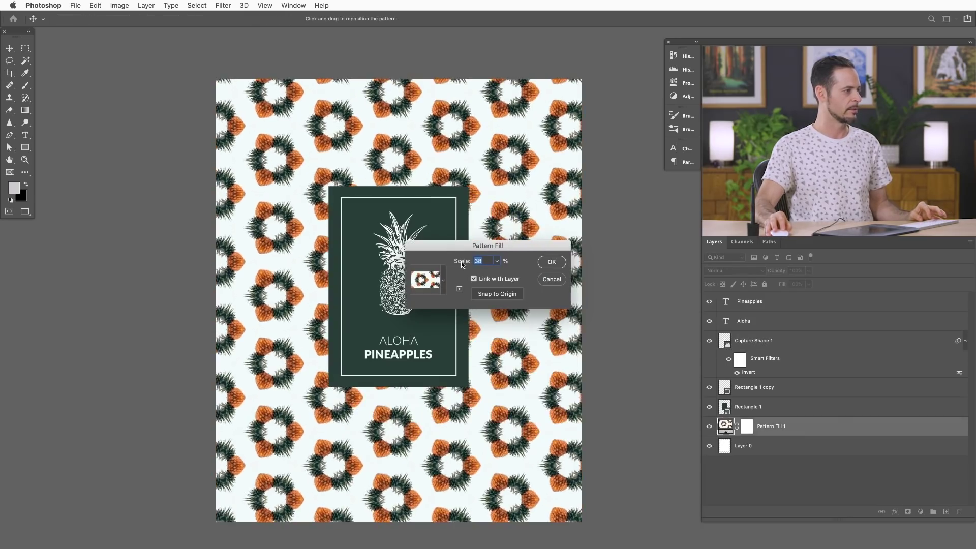
key(Up)
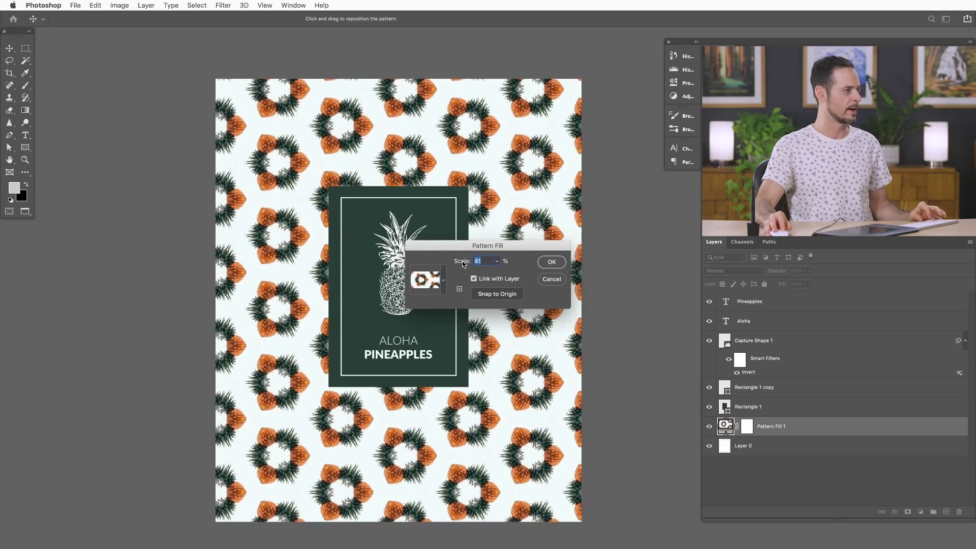
key(Down)
key(Down)
key(Down)
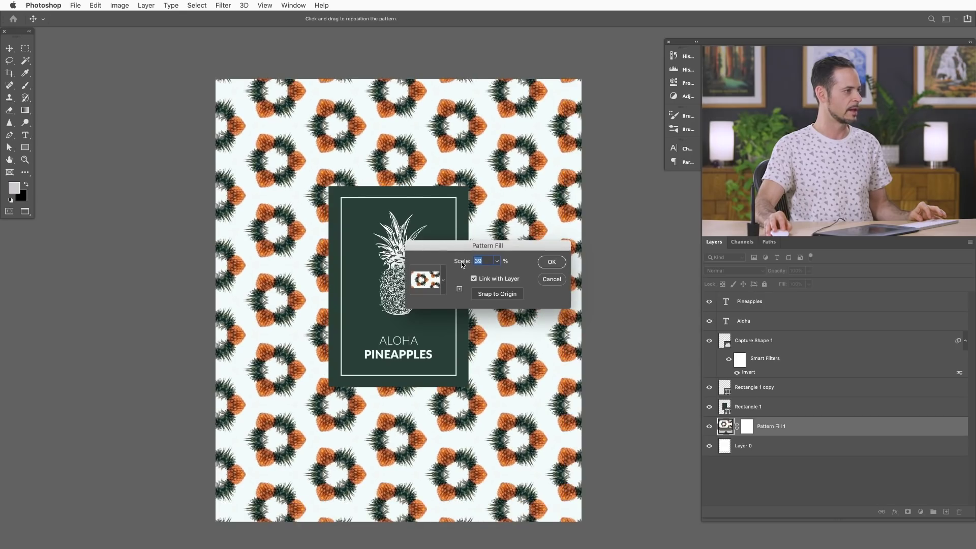
key(Return)
key(c)
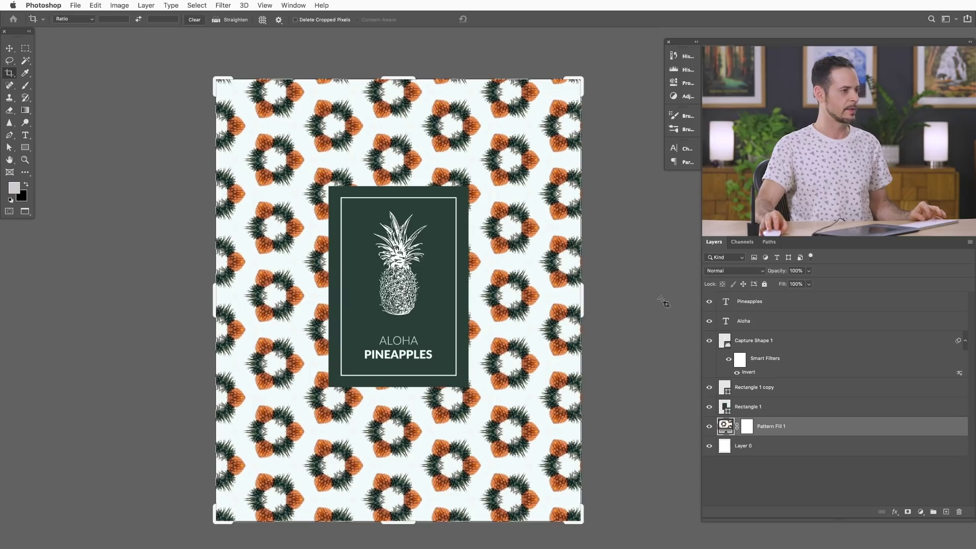
click(765, 407)
Step: Group the Pineapples-to-Rectangle 1 layers as Group 1 and scale it up to about 118%
shift+click(767, 301)
key(super+g)
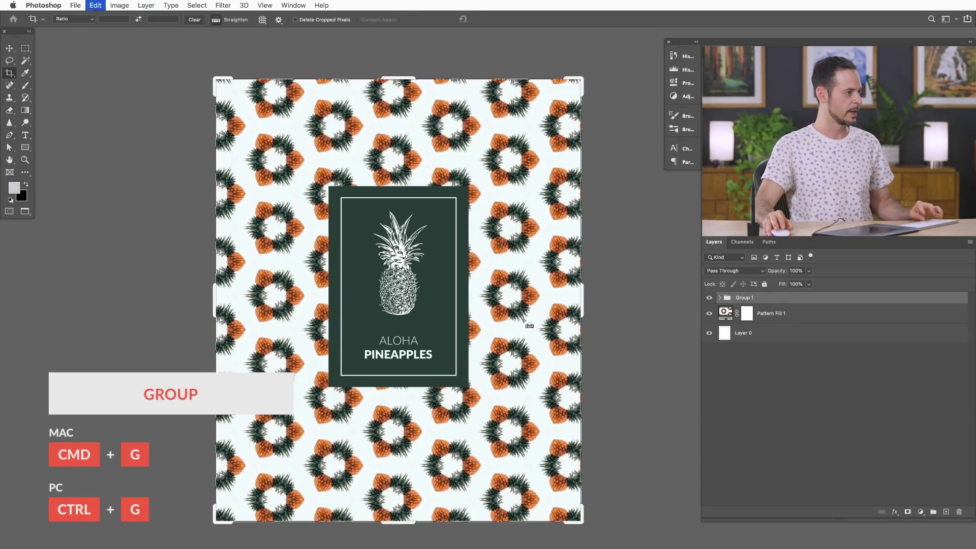
key(super+t)
drag(468, 387, 485, 404)
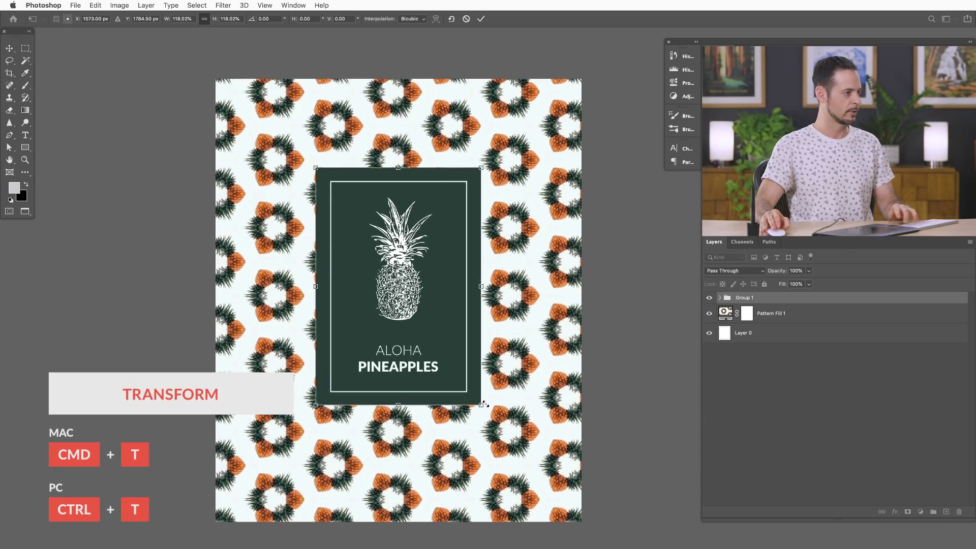
key(Return)
Step: Centre Group 1 vertically on the whole canvas
key(c)
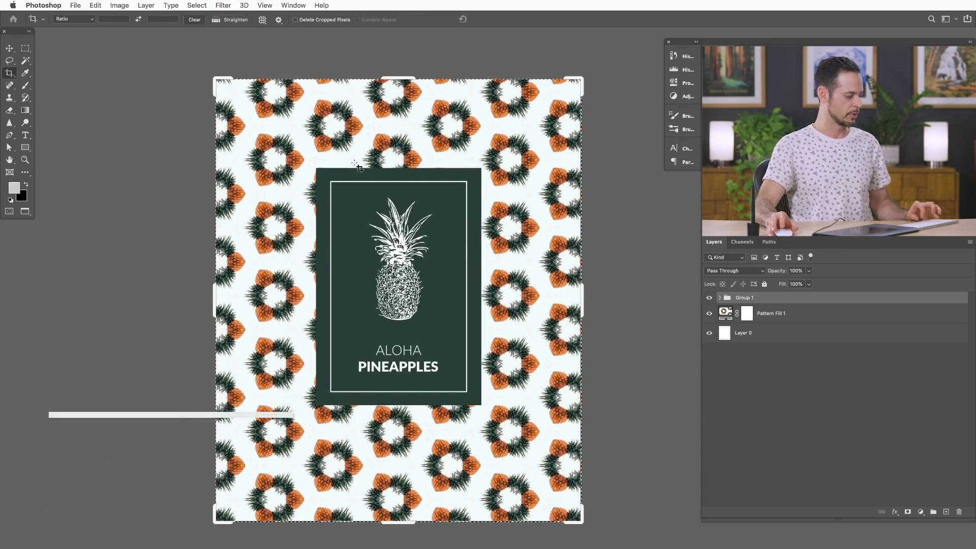
key(Escape)
key(v)
key(super+a)
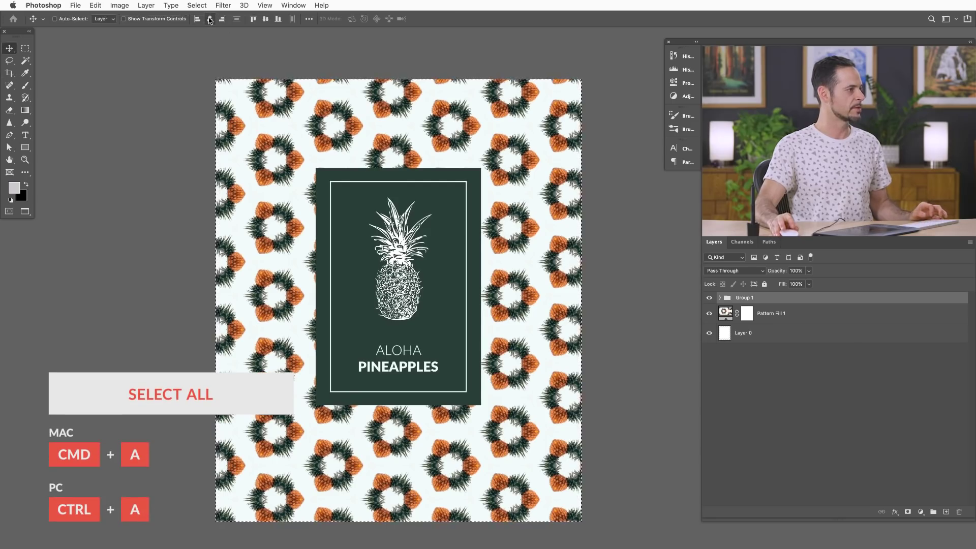
click(266, 18)
key(super+d)
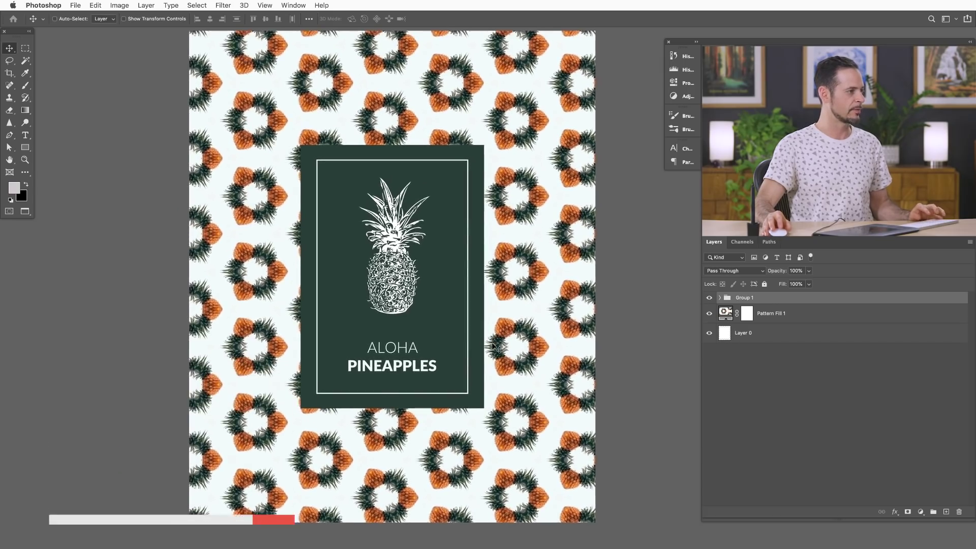
Step: Switch to Full Screen Mode with F to view the finished pineapple package front without panels
key(f)
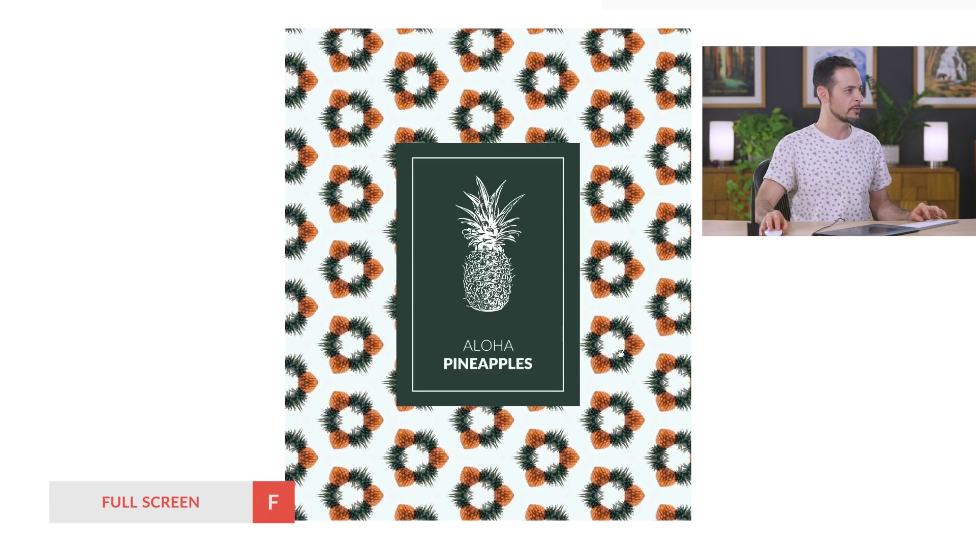